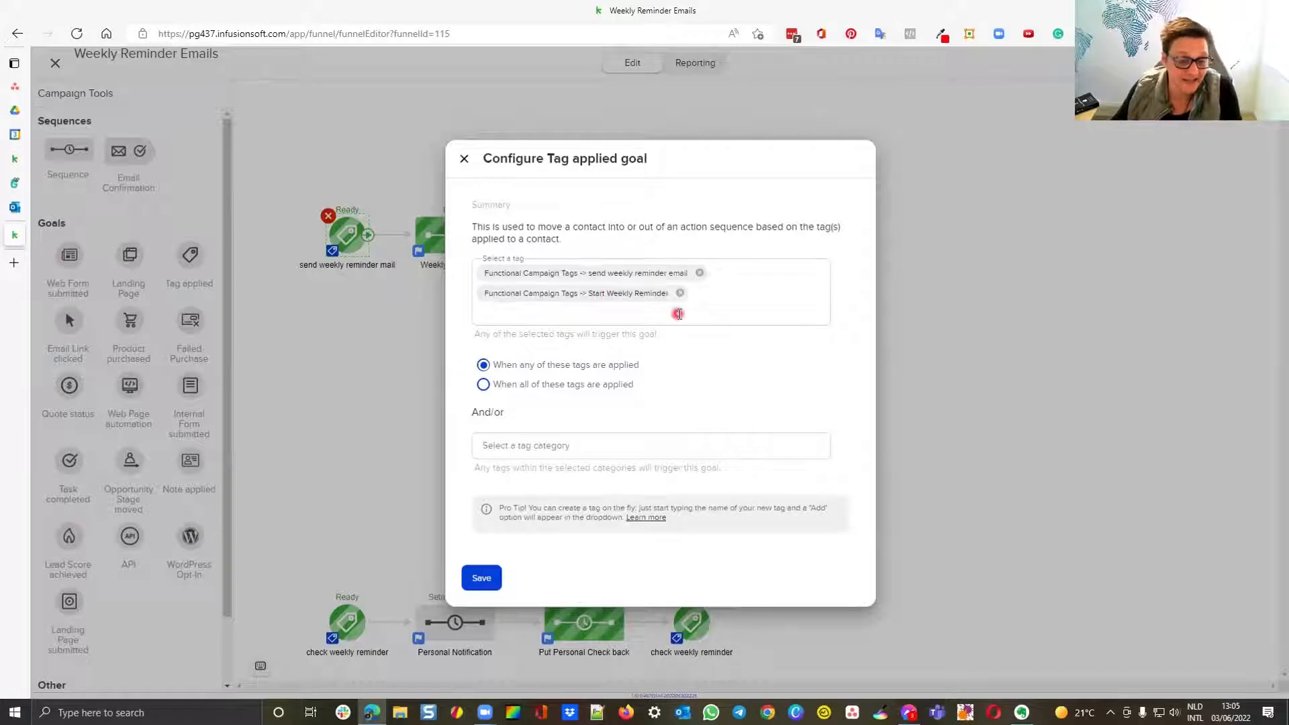
Save the tag settings of the starting send weekly reminder mail goal and open the Weekly Notification sequence.
left_click(481, 578)
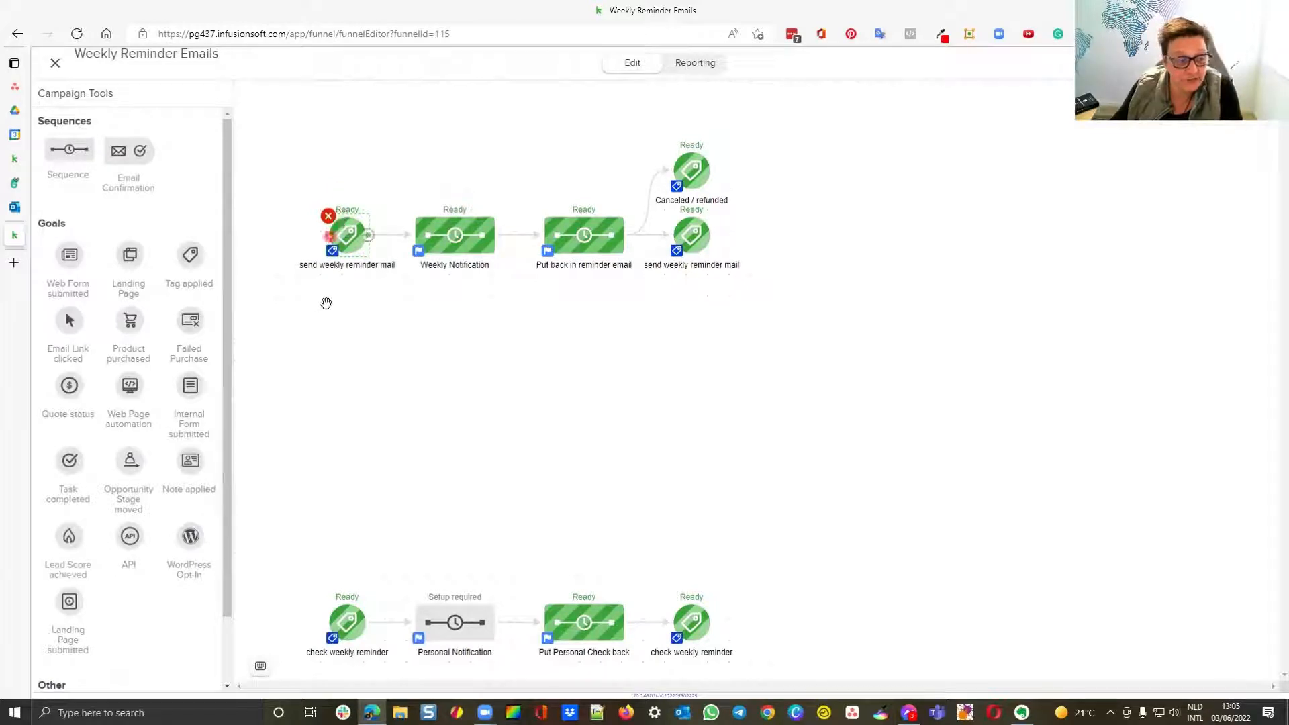
right_click(444, 243)
double_click(445, 243)
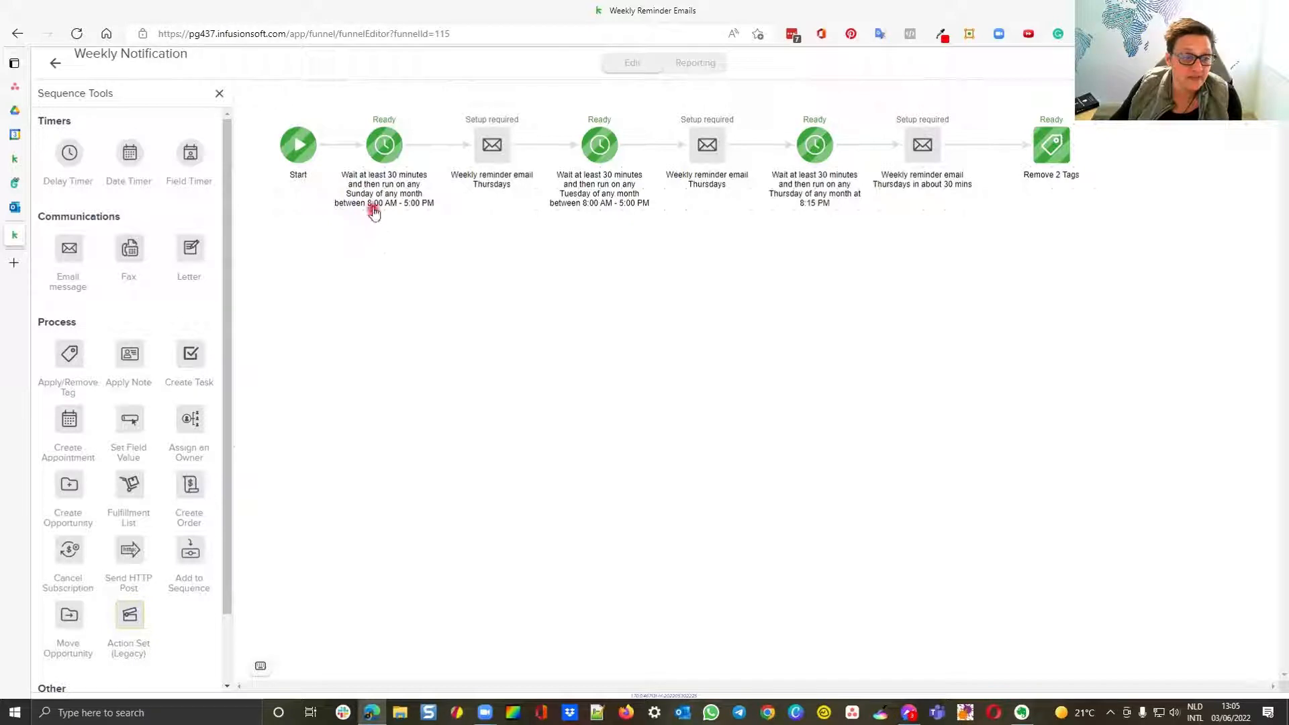
Set the Sunday delay timer to run at exactly 8:00 AM instead of within a time range, and save it.
double_click(384, 163)
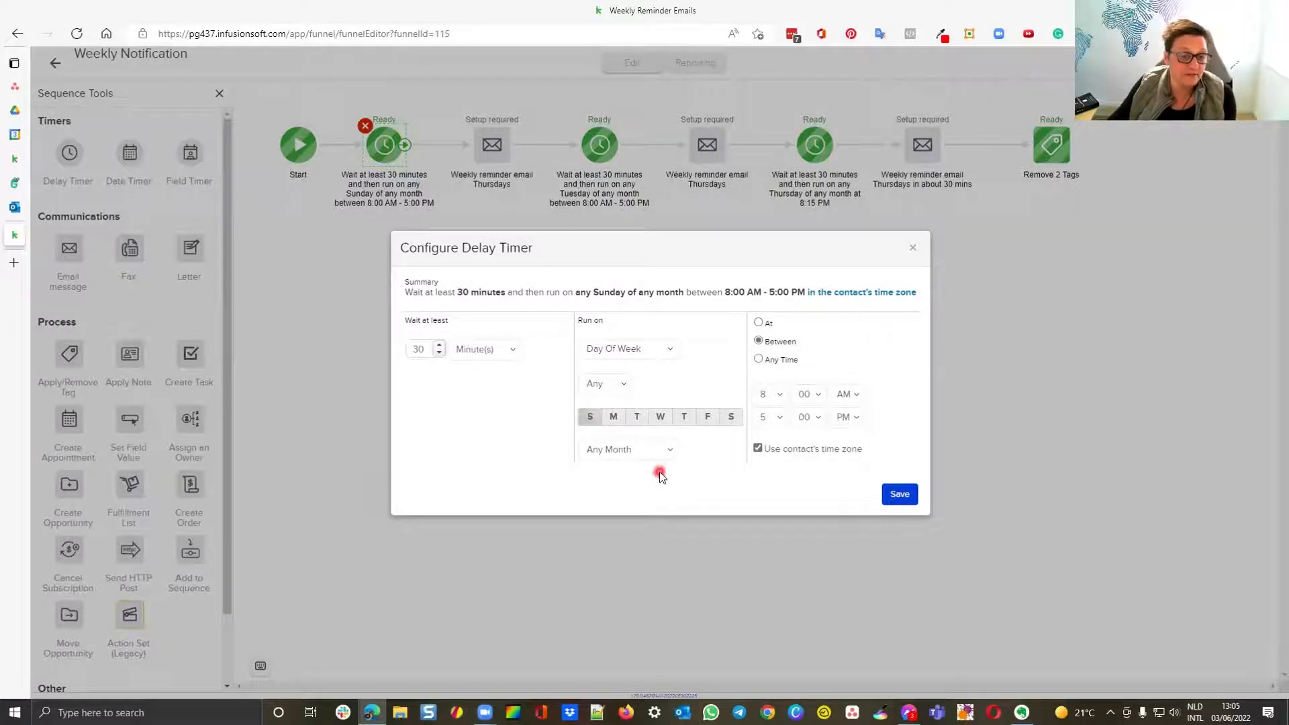
left_click(759, 323)
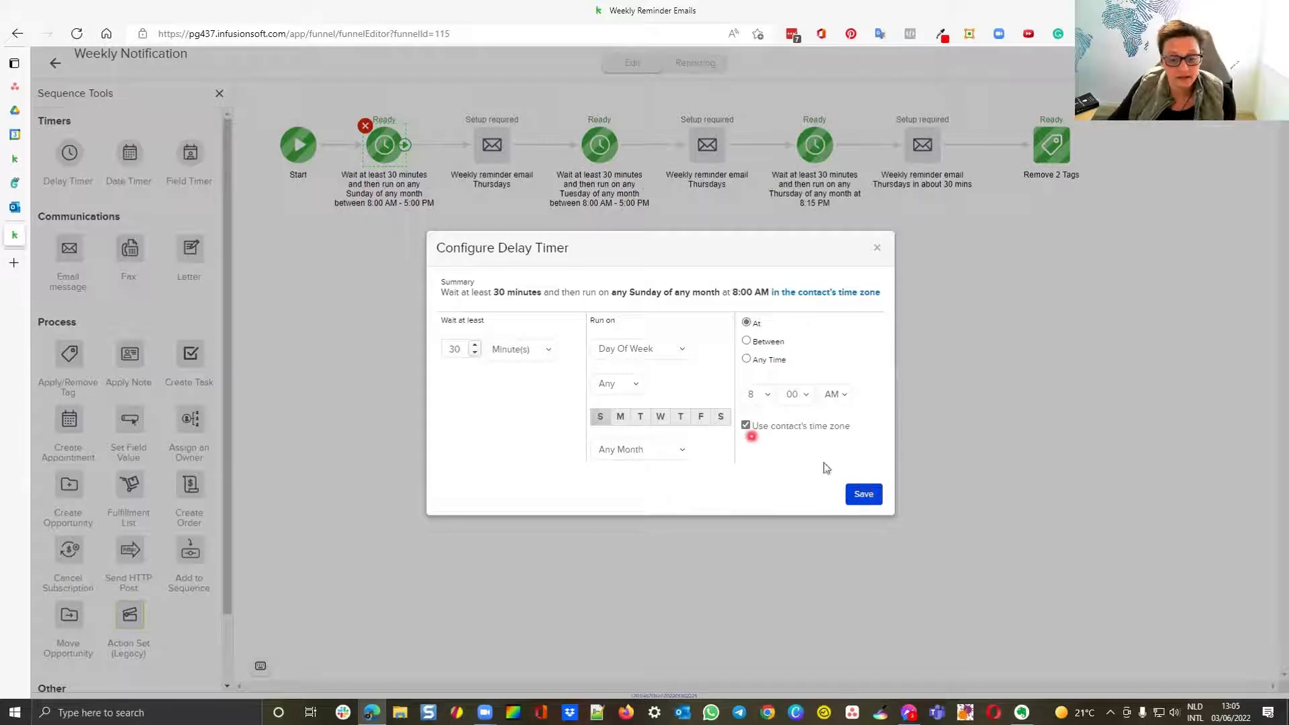
left_click(863, 495)
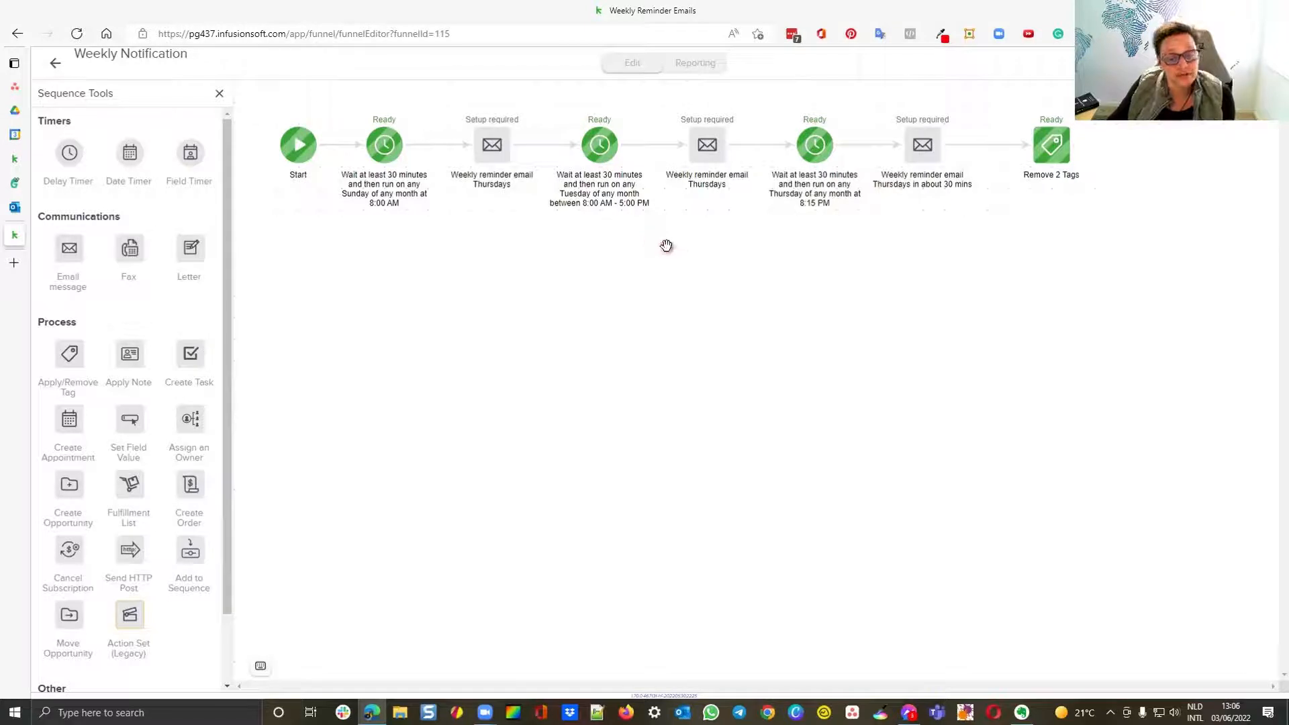
left_click(604, 145)
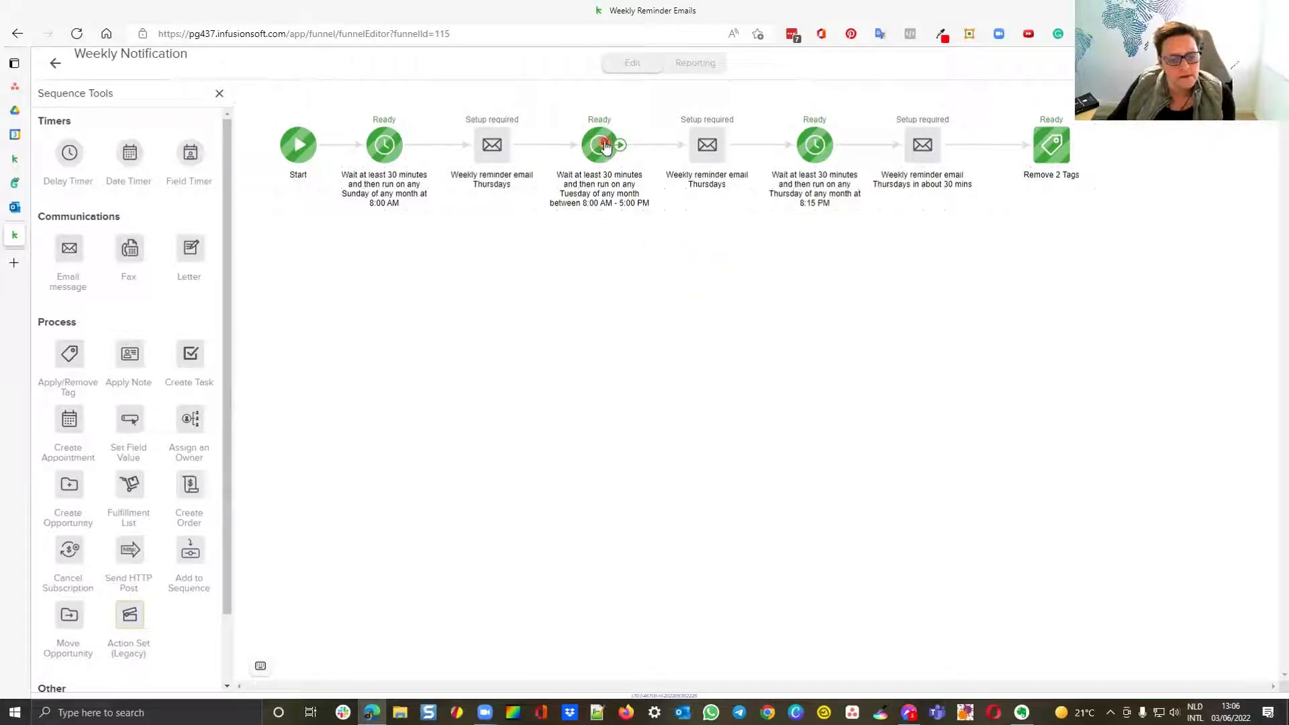
double_click(604, 143)
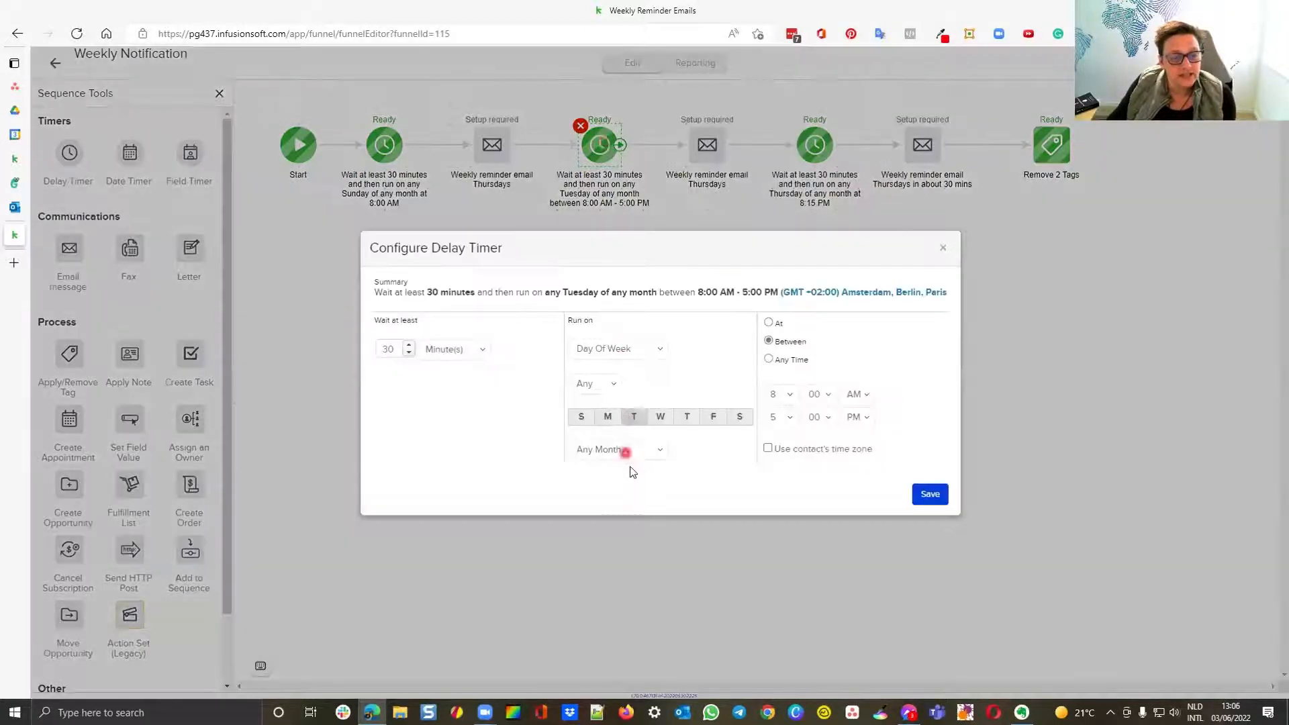
left_click(769, 322)
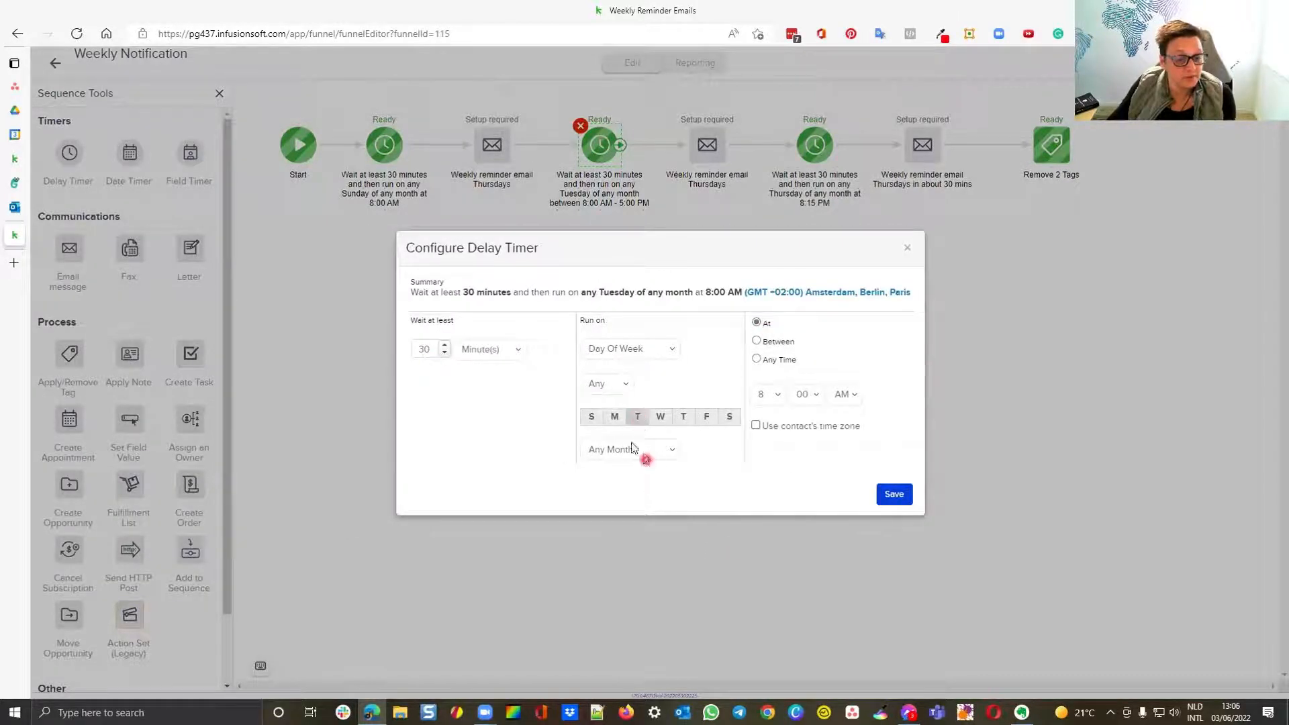
left_click(903, 246)
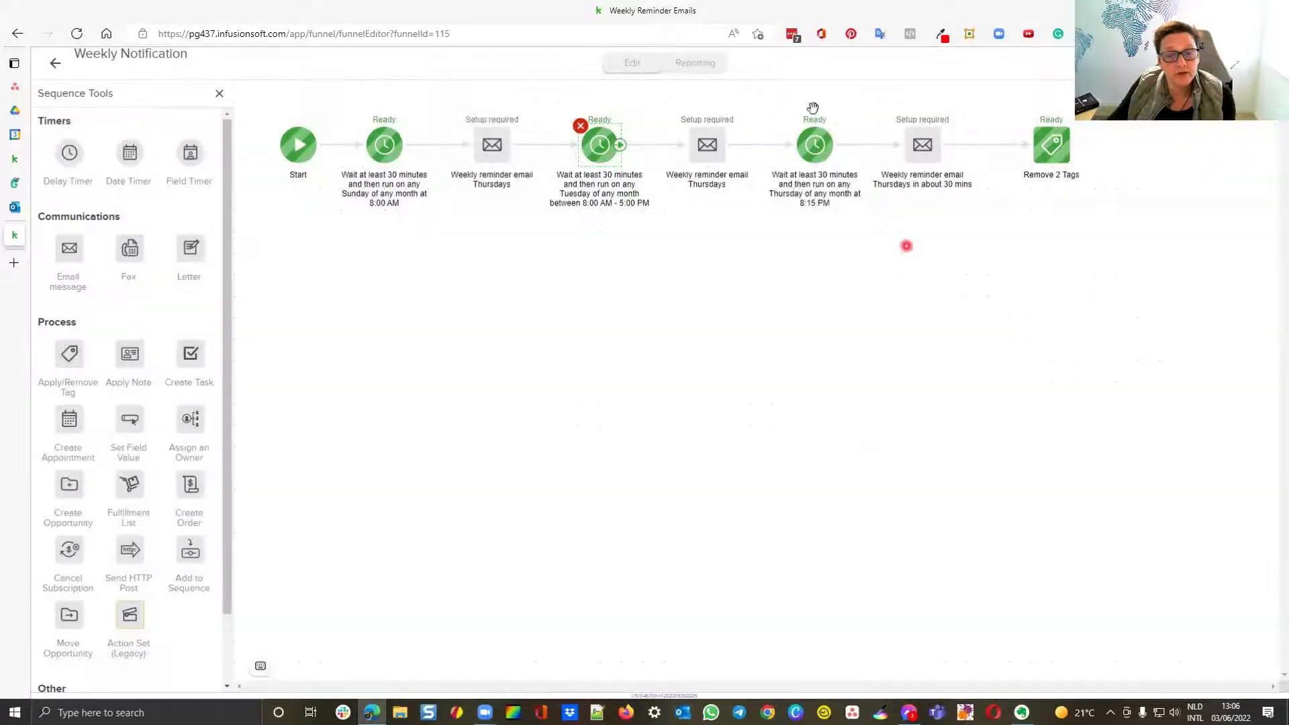
Review the Thursday delay timer's schedule and the tags removed at the end of the sequence, and return to the campaign overview.
double_click(815, 146)
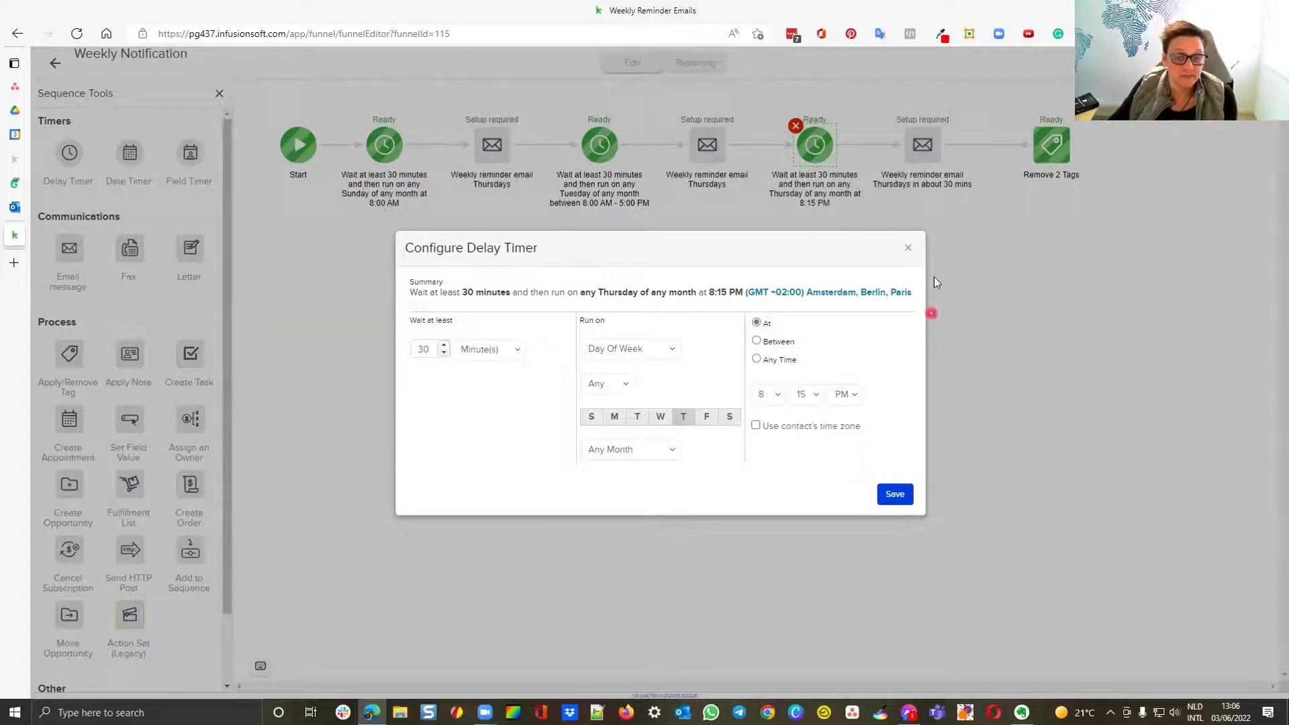
left_click(915, 253)
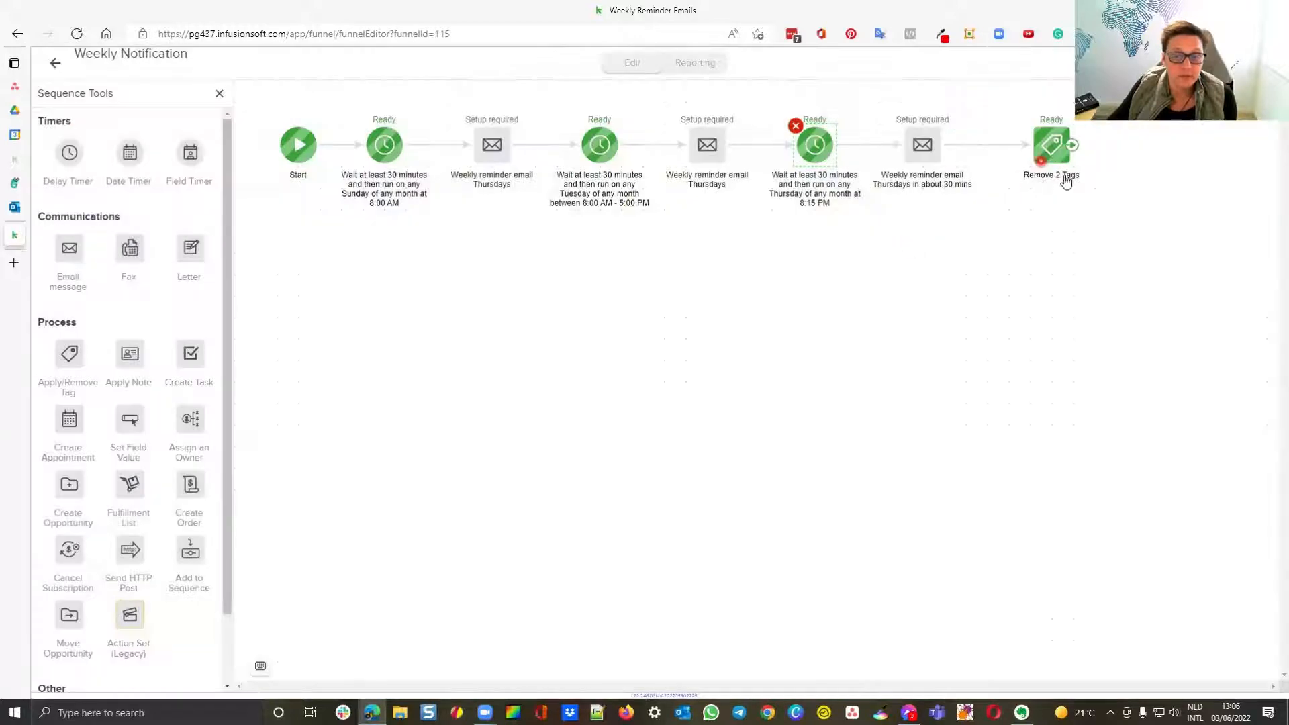
double_click(1053, 144)
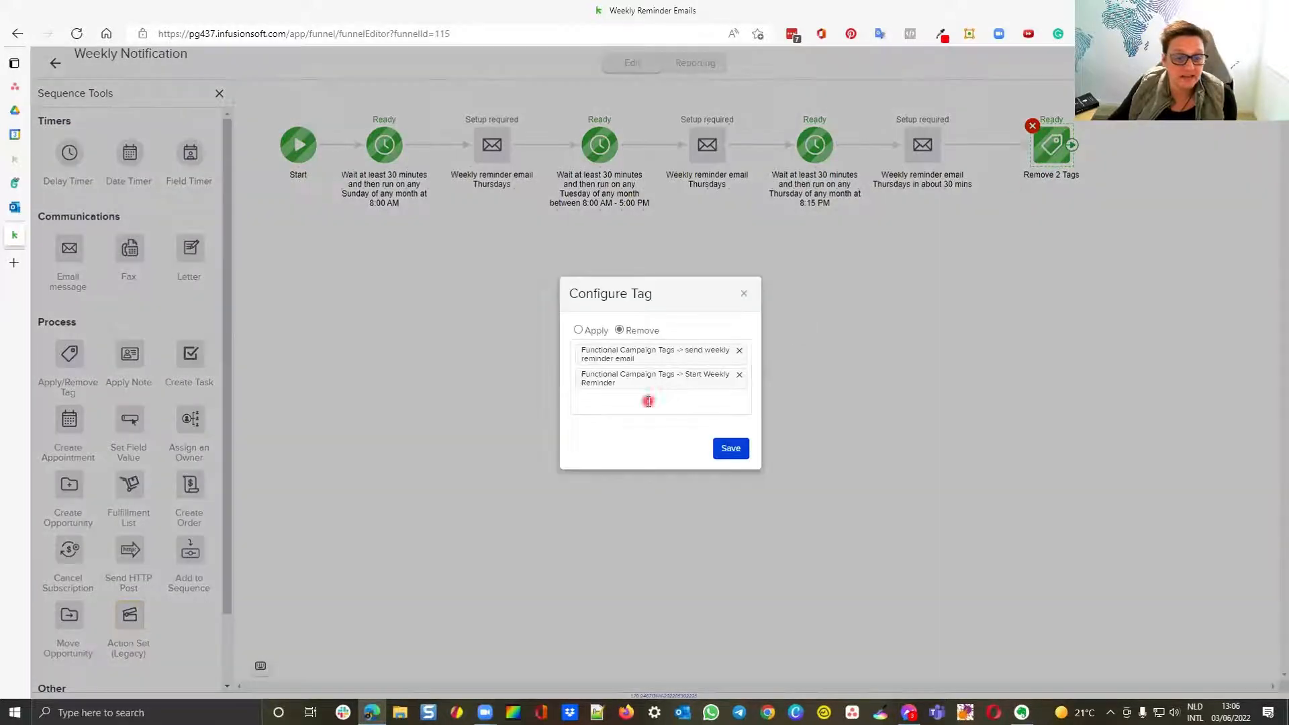
left_click(743, 293)
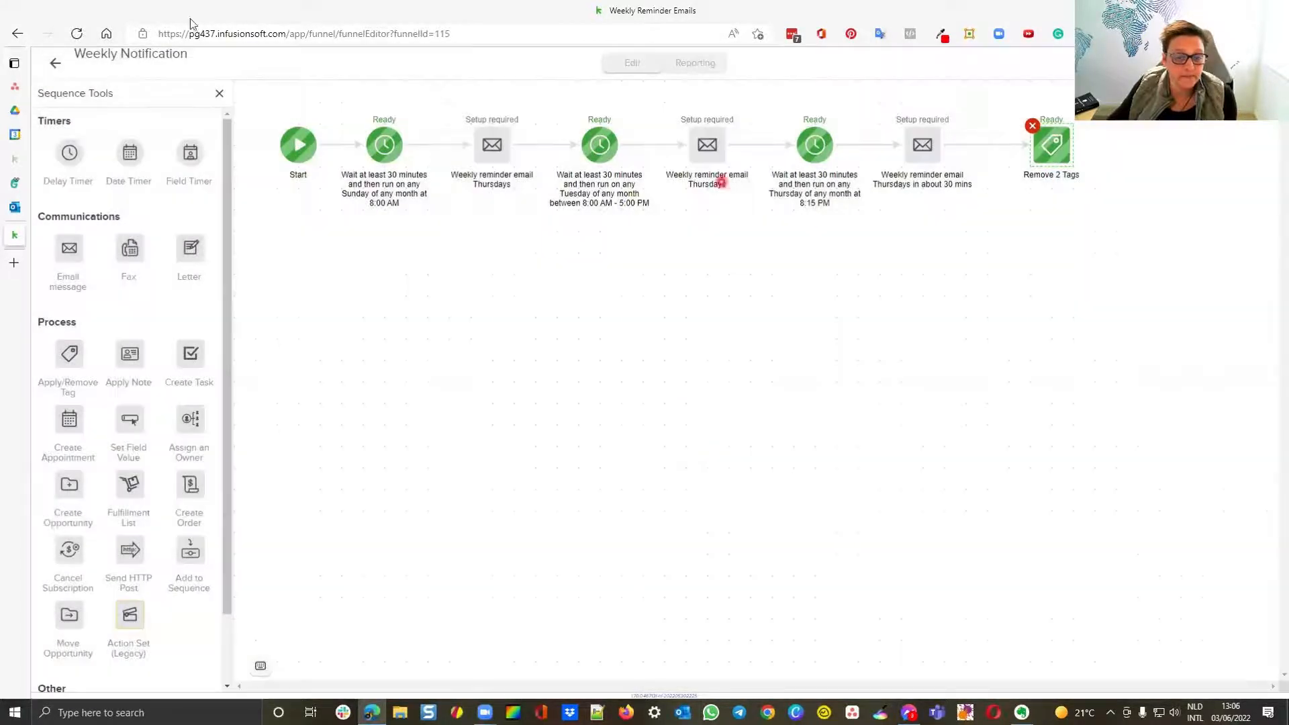
left_click(57, 64)
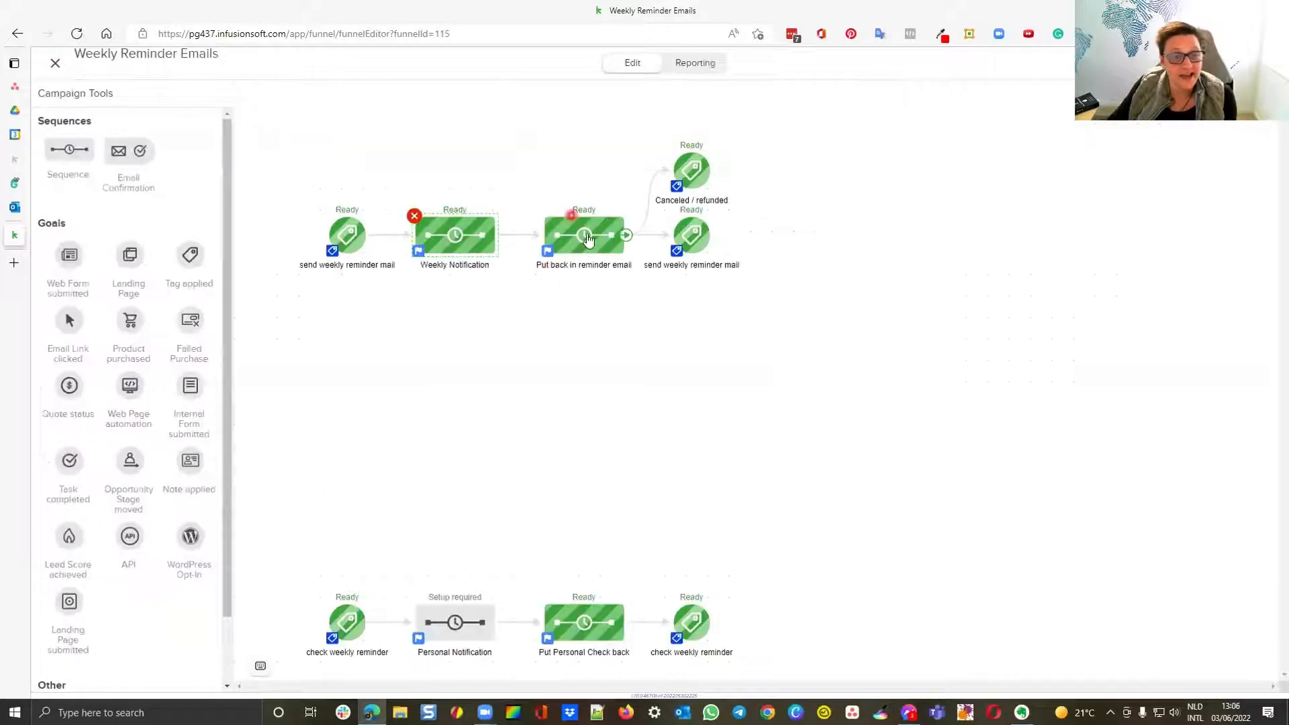
Check which tag the Put back in reminder email sequence applies, and return to the campaign overview.
right_click(587, 240)
double_click(583, 235)
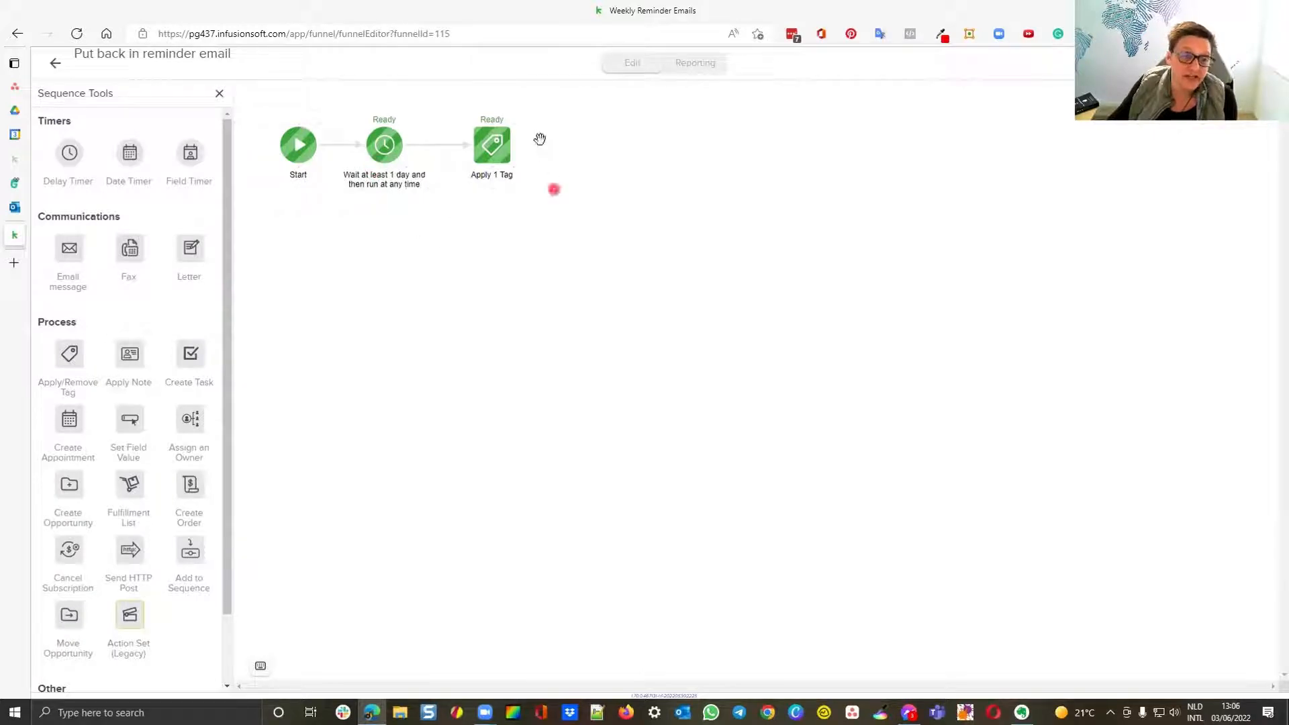
double_click(494, 153)
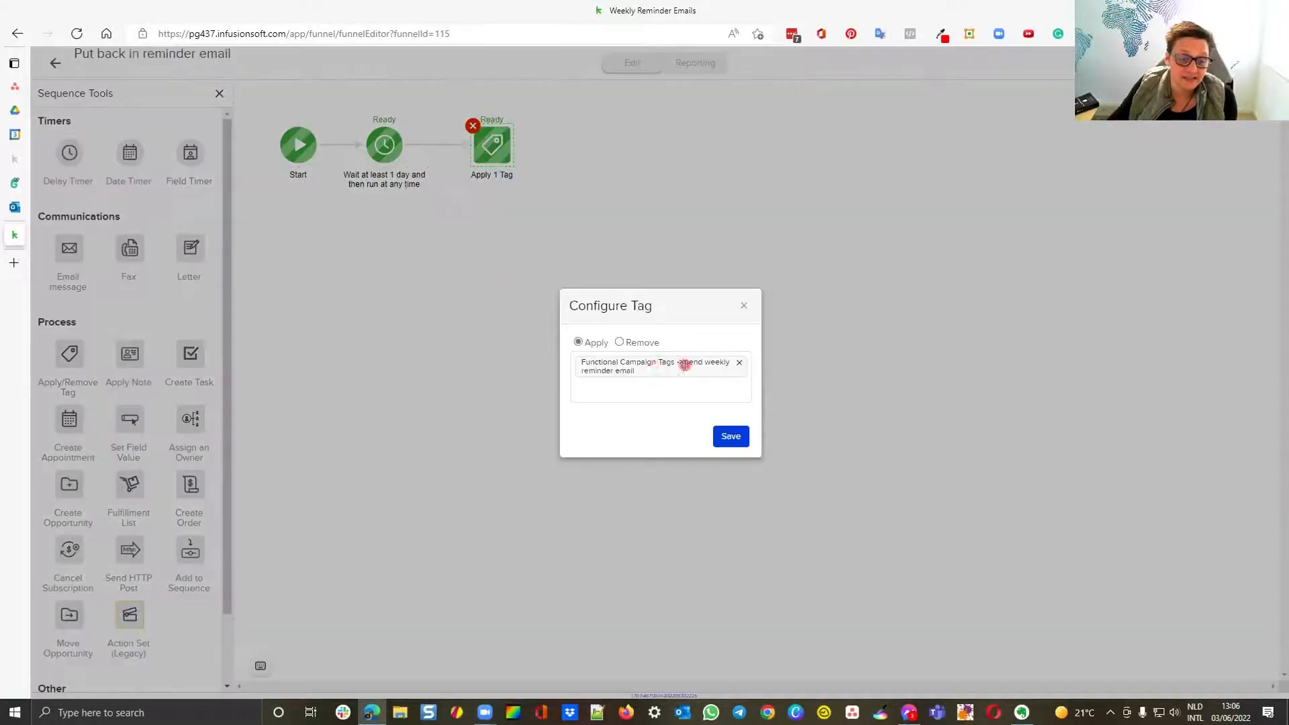
left_click(743, 305)
left_click(55, 63)
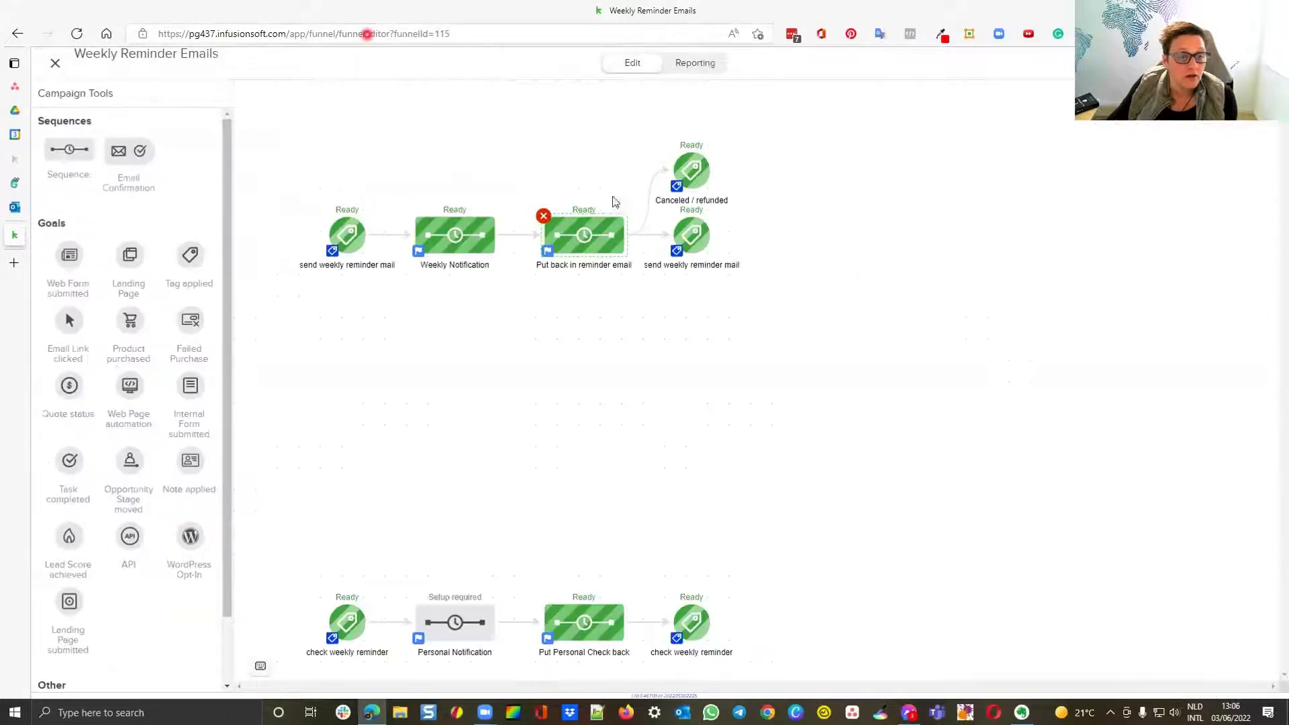
Check which tag triggers the send weekly reminder mail goal at the end of the upper flow.
double_click(691, 236)
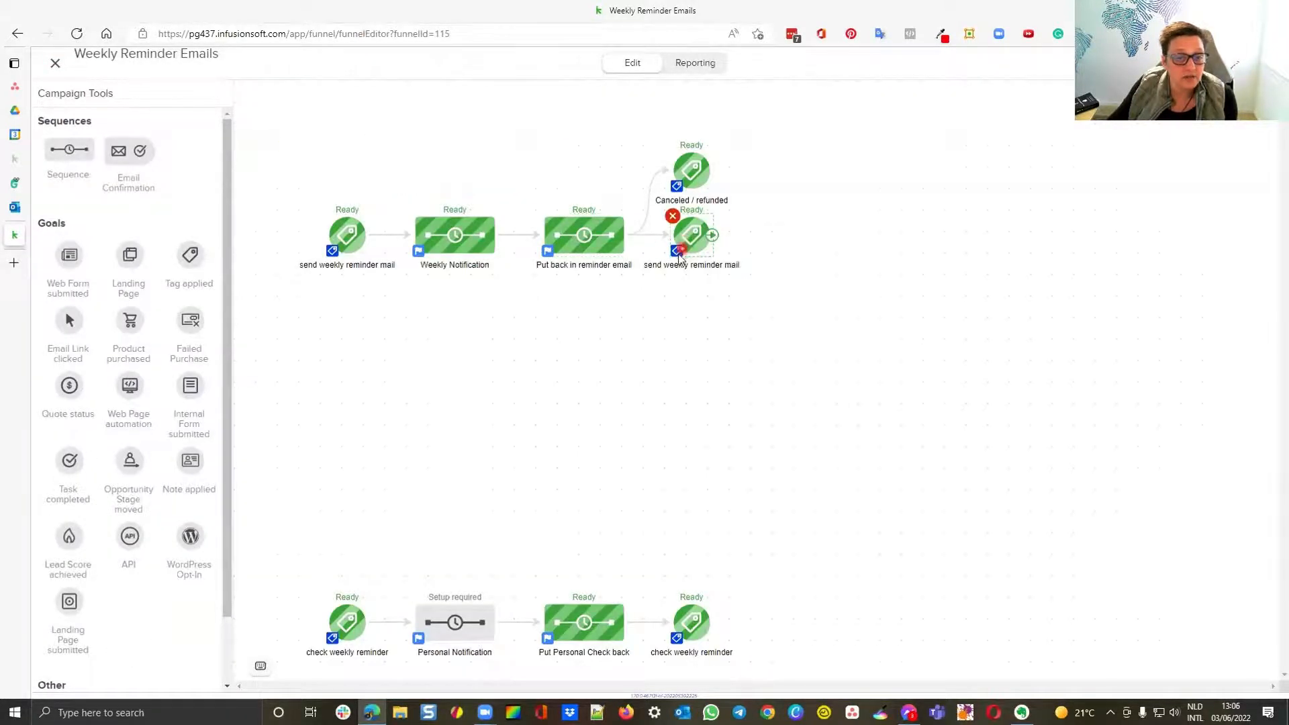
left_click(598, 316)
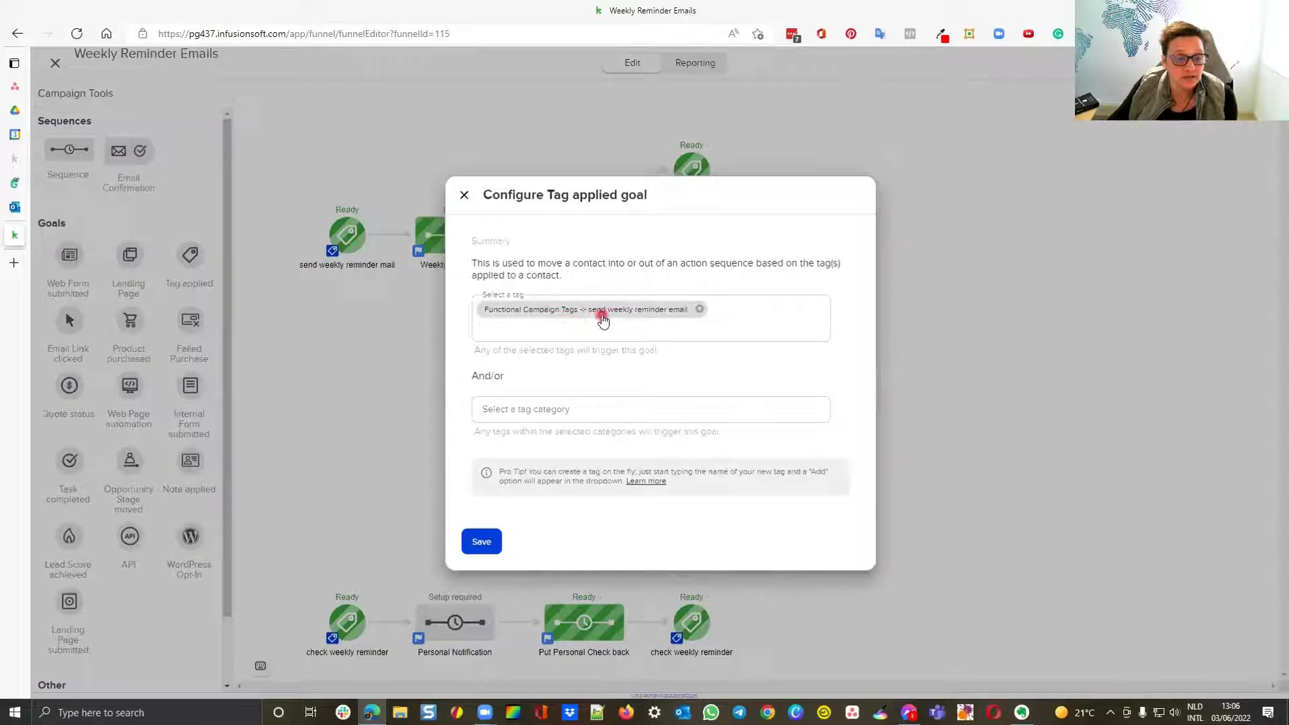
left_click(576, 313)
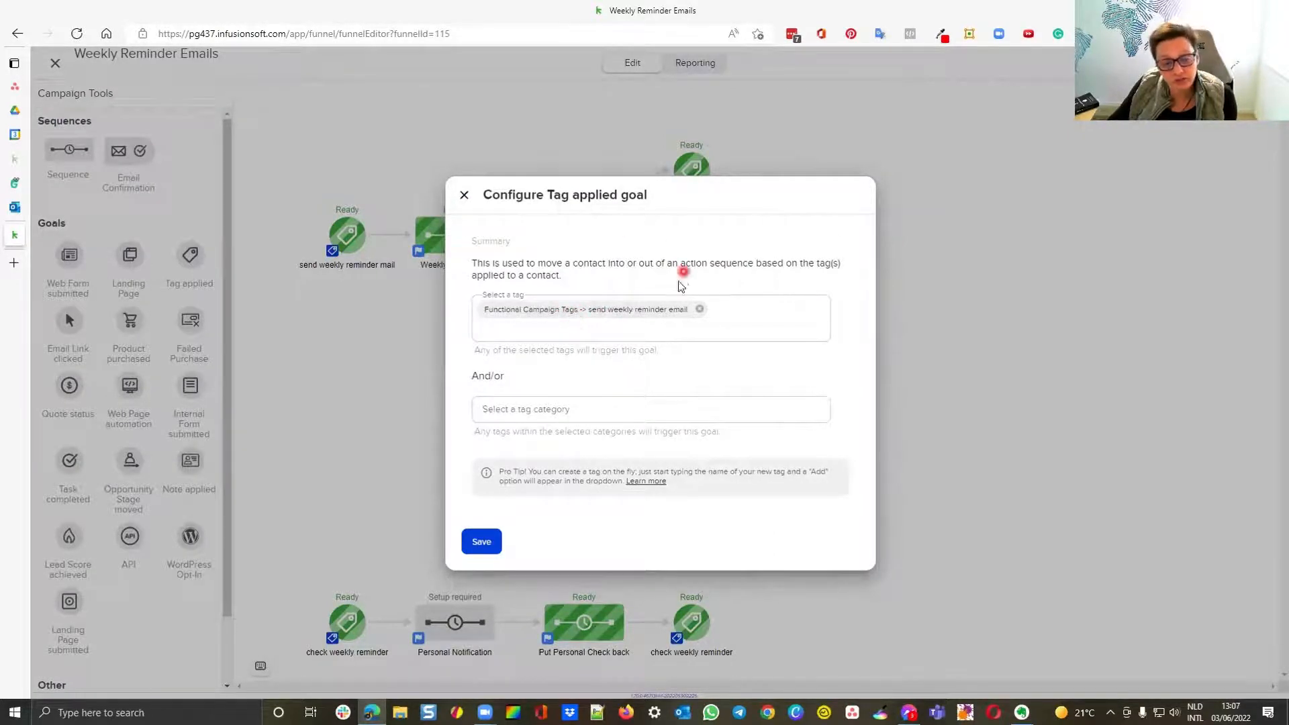
left_click(709, 290)
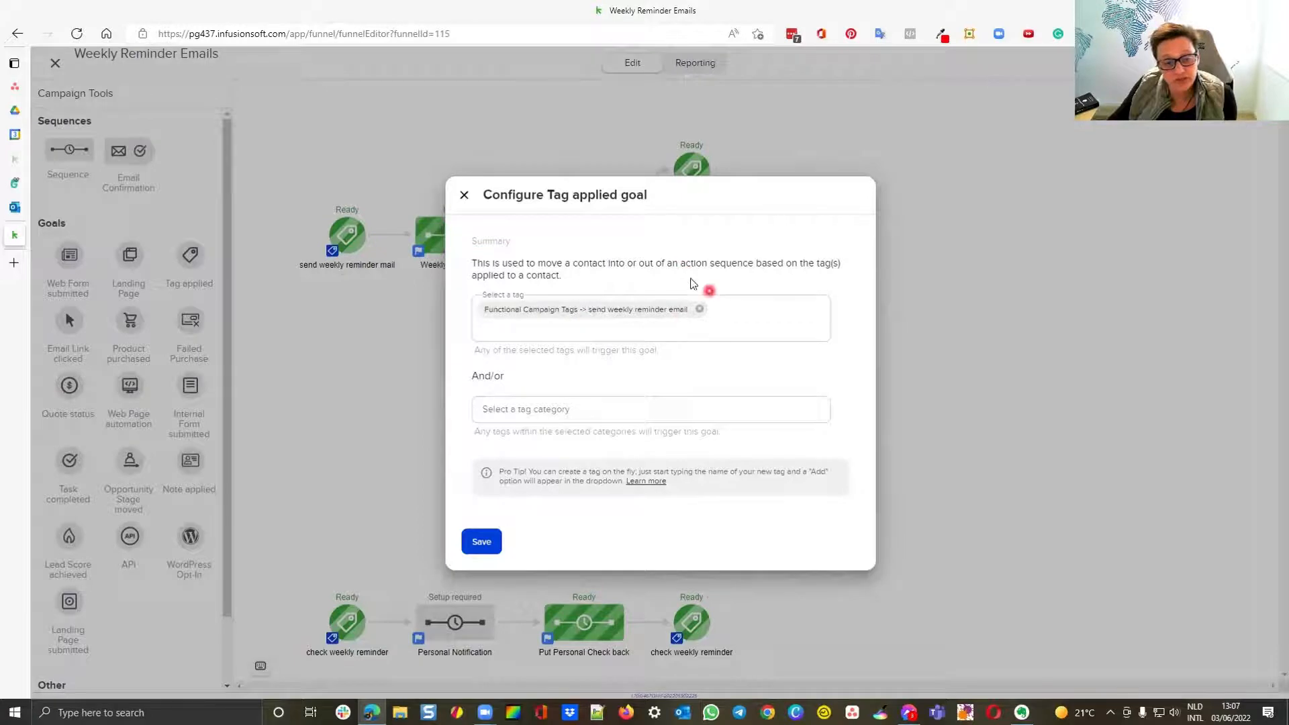
left_click(464, 196)
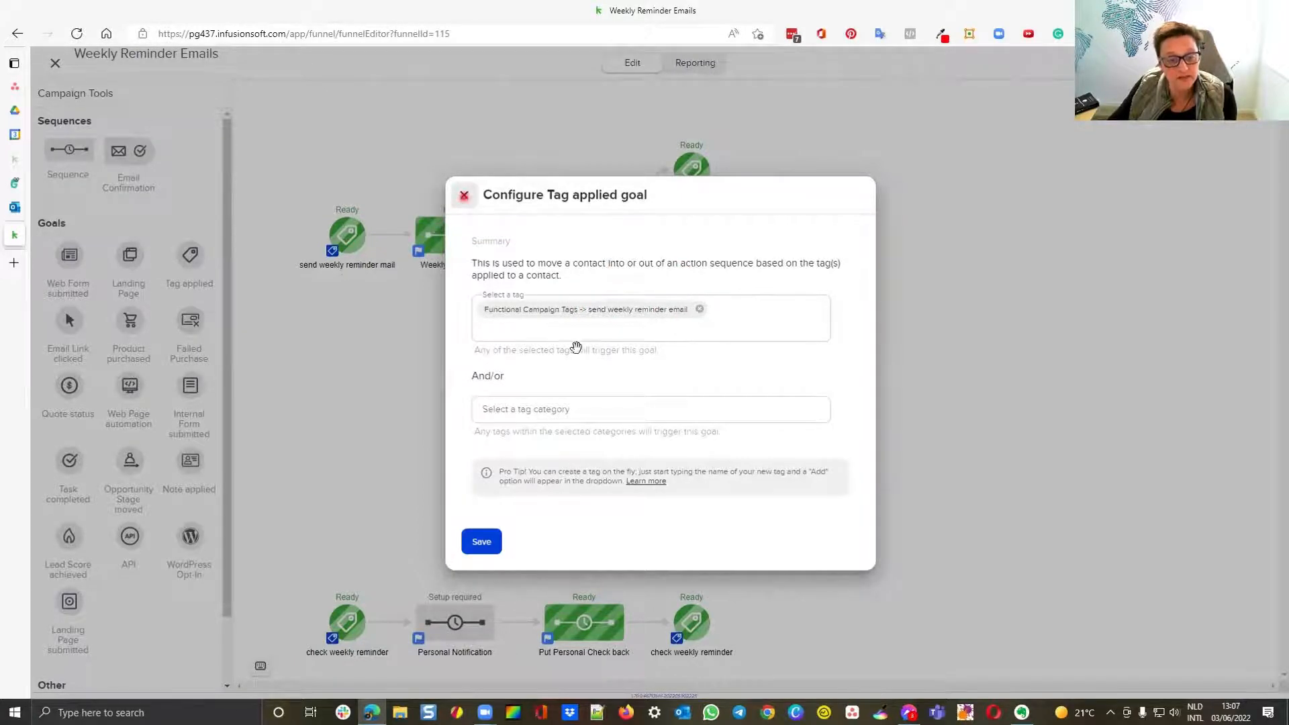
left_click(695, 234)
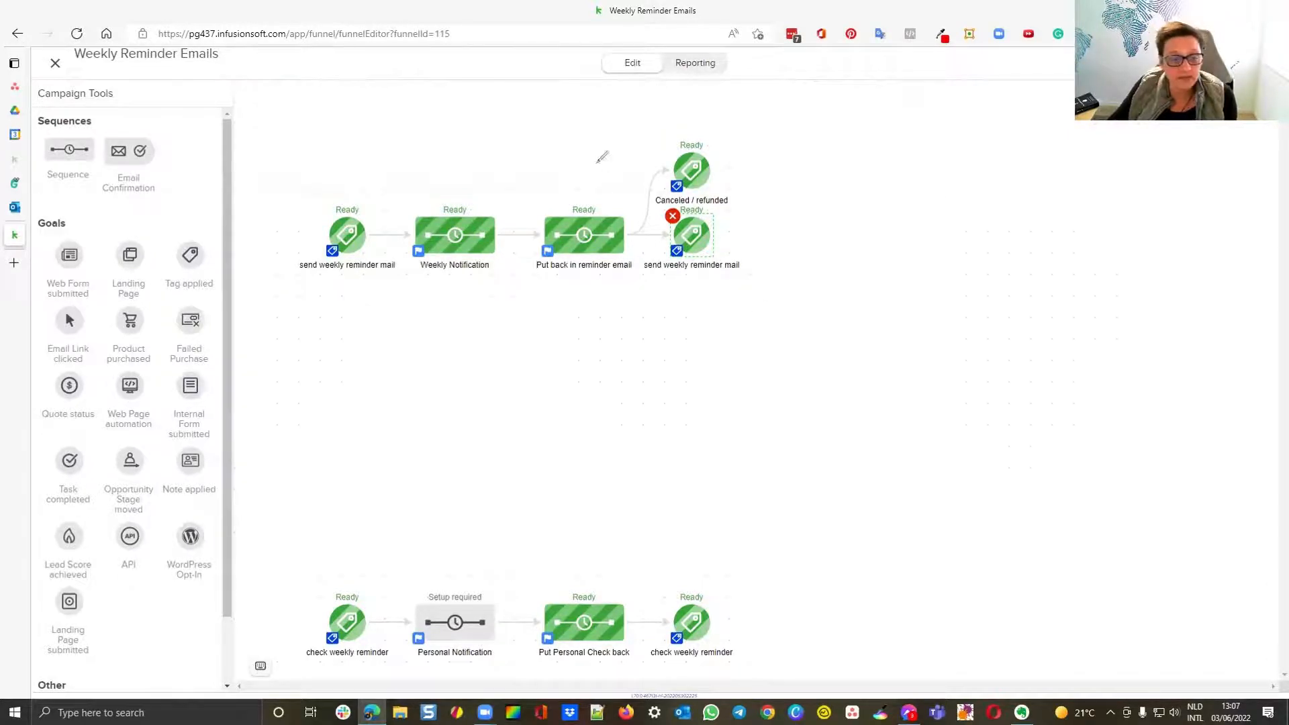
Mark the upper flow's goals and sequences with arrows, circle the two sequences, and clear the annotations.
mouse_move(588, 159)
left_mouse_down()
mouse_move(589, 191)
mouse_move(616, 178)
left_mouse_up()
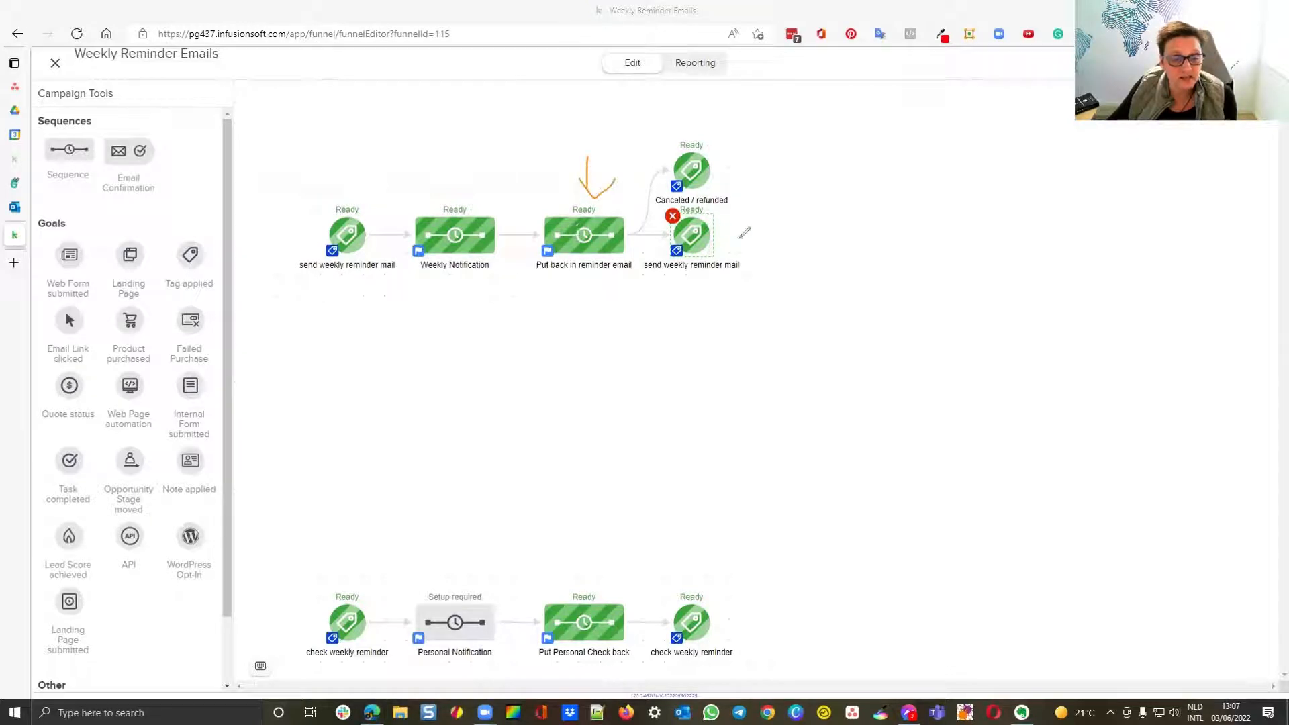
mouse_move(812, 219)
left_mouse_down()
mouse_move(735, 226)
mouse_move(769, 247)
left_mouse_up()
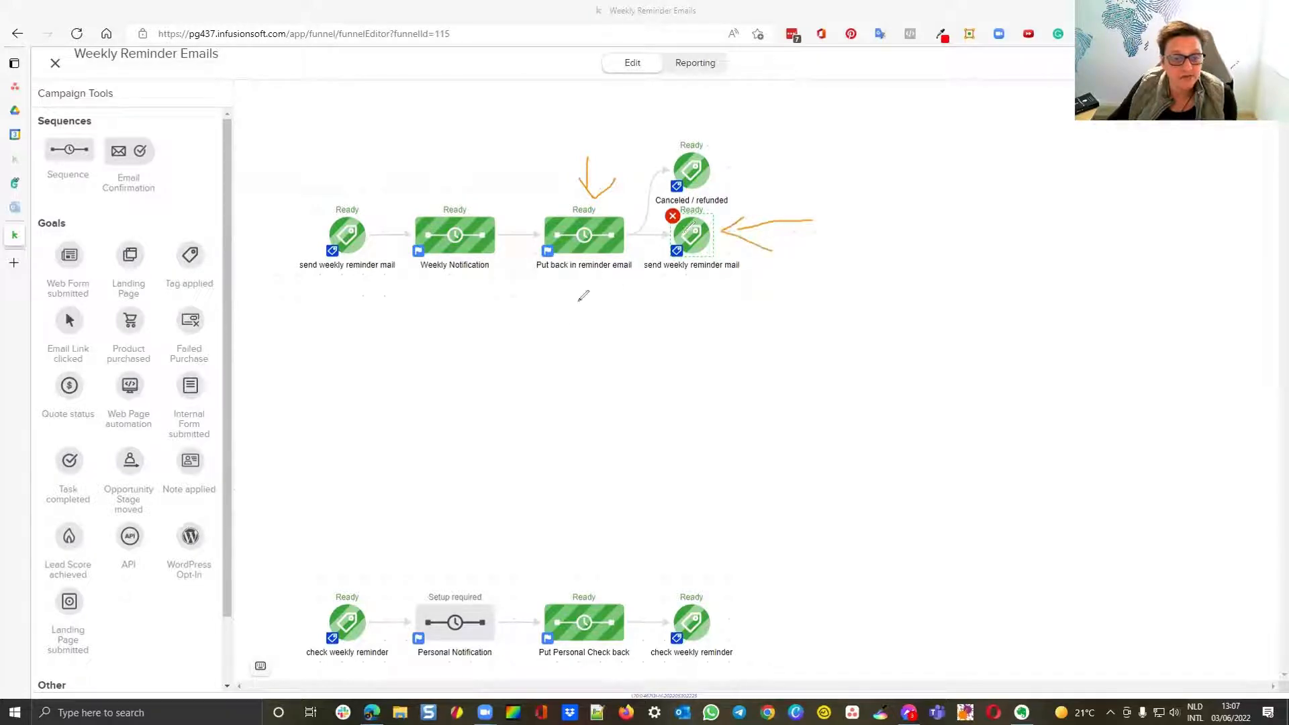
mouse_move(561, 325)
left_mouse_down()
mouse_move(587, 282)
mouse_move(574, 284)
left_mouse_up()
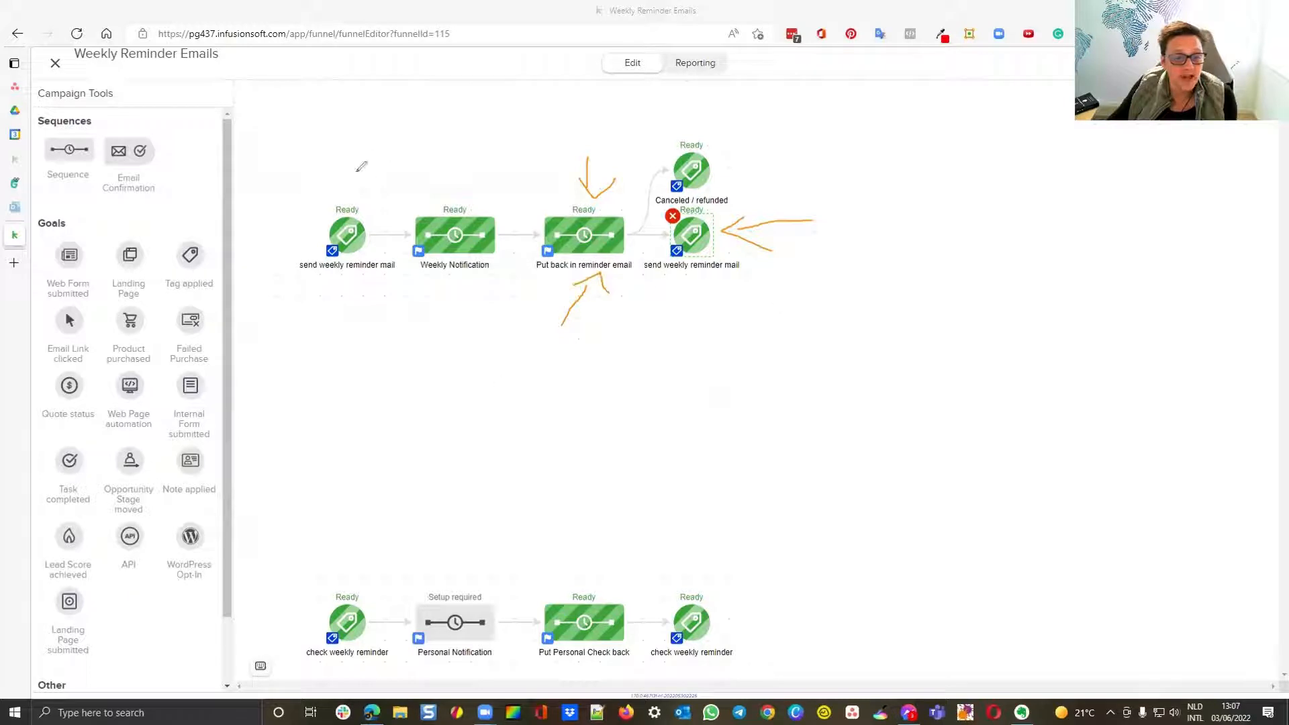
left_click_drag(332, 149, 319, 194)
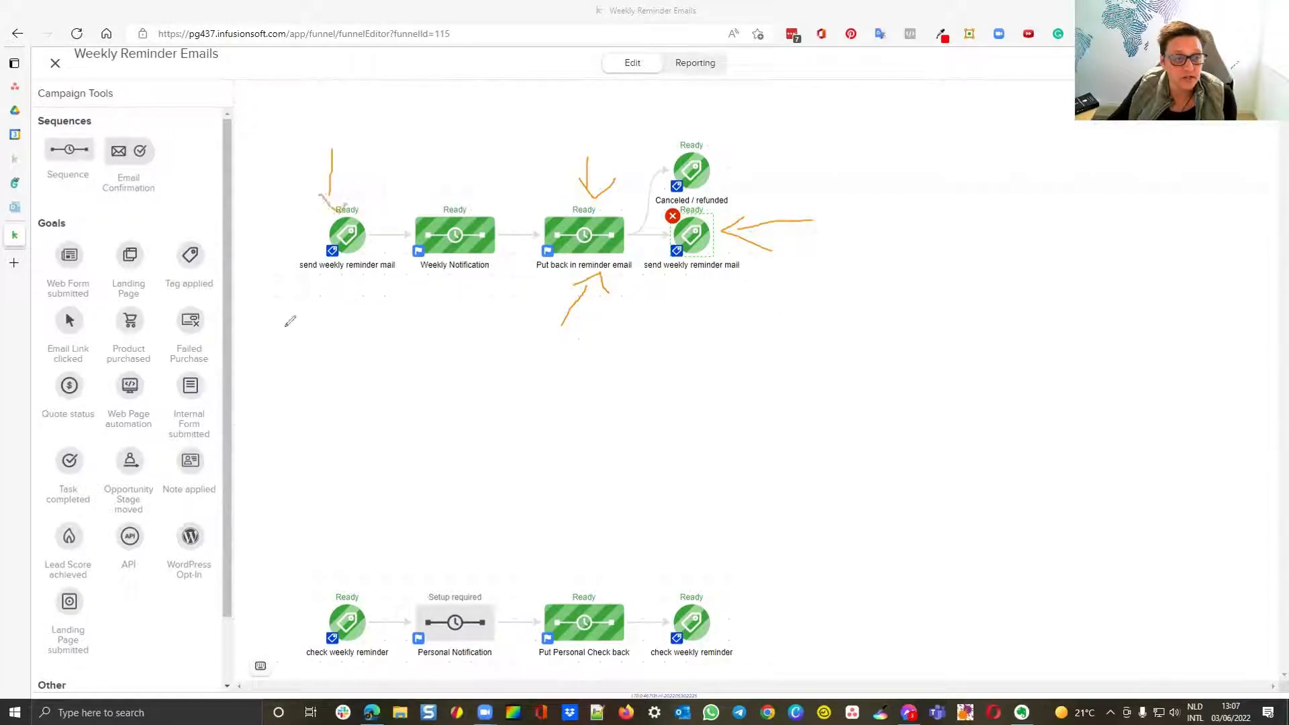
mouse_move(285, 327)
left_mouse_down()
mouse_move(435, 270)
mouse_move(454, 290)
left_mouse_up()
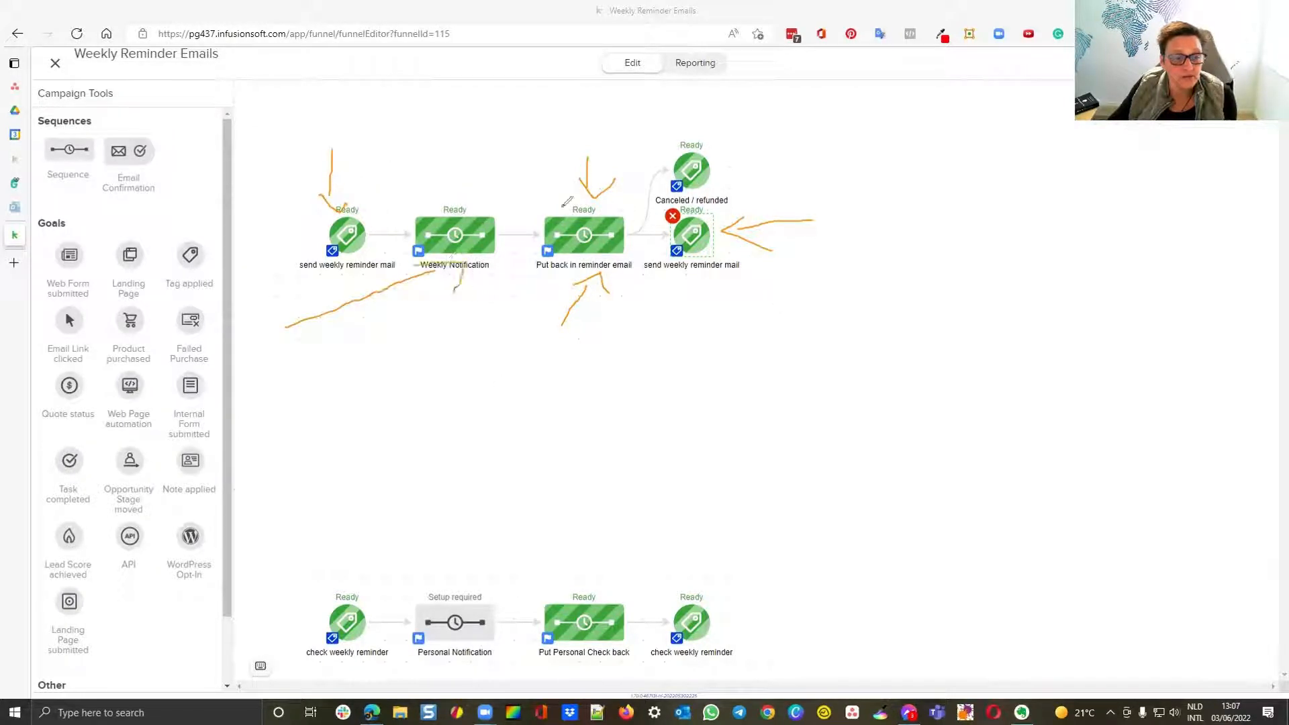
mouse_move(591, 222)
left_mouse_down()
mouse_move(429, 191)
mouse_move(624, 194)
mouse_move(450, 282)
mouse_move(655, 249)
mouse_move(479, 315)
mouse_move(470, 176)
mouse_move(438, 201)
left_mouse_up()
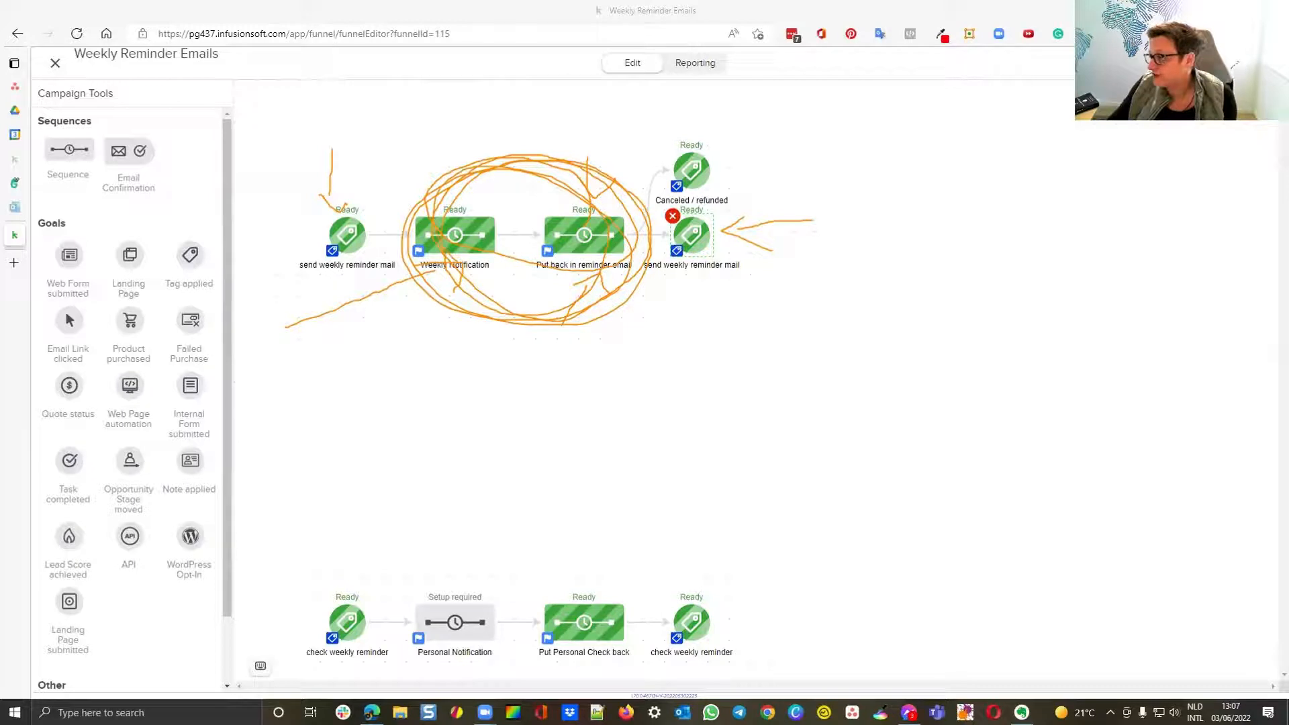
key("Escape")
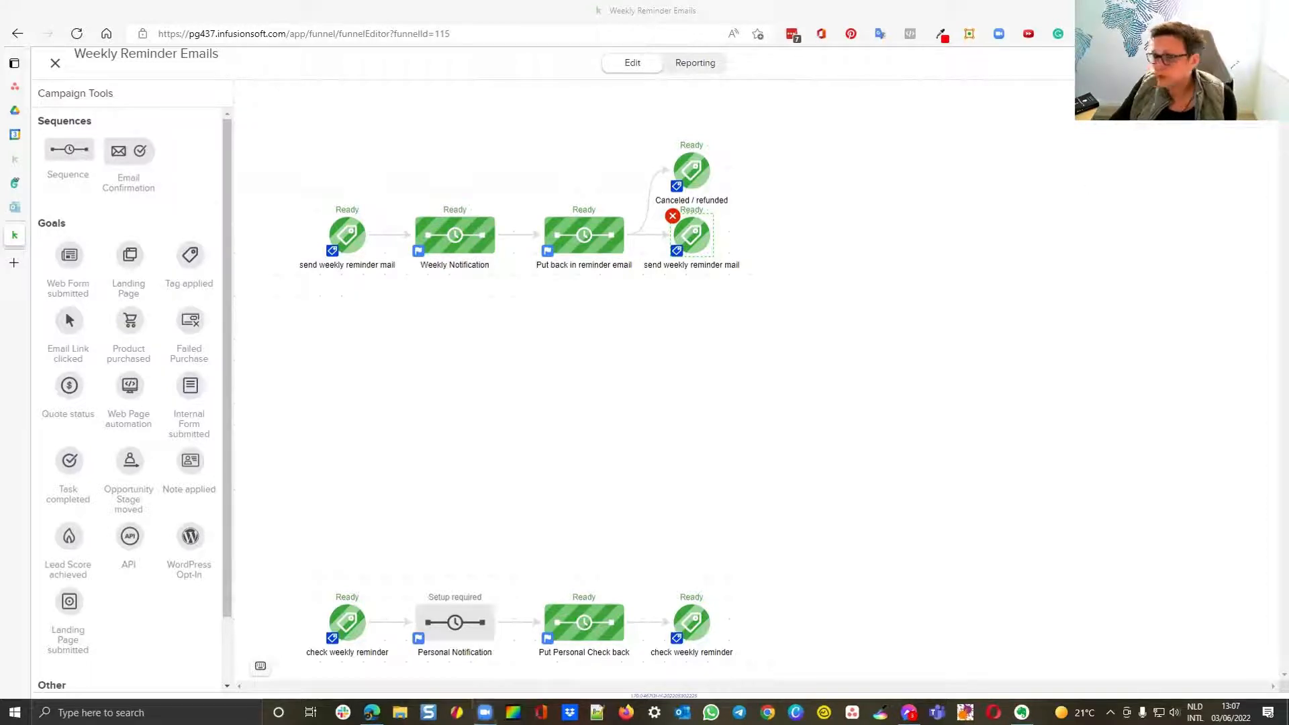
Check which tags trigger the Canceled / refunded goal, and close its configuration without changes.
left_click(691, 176)
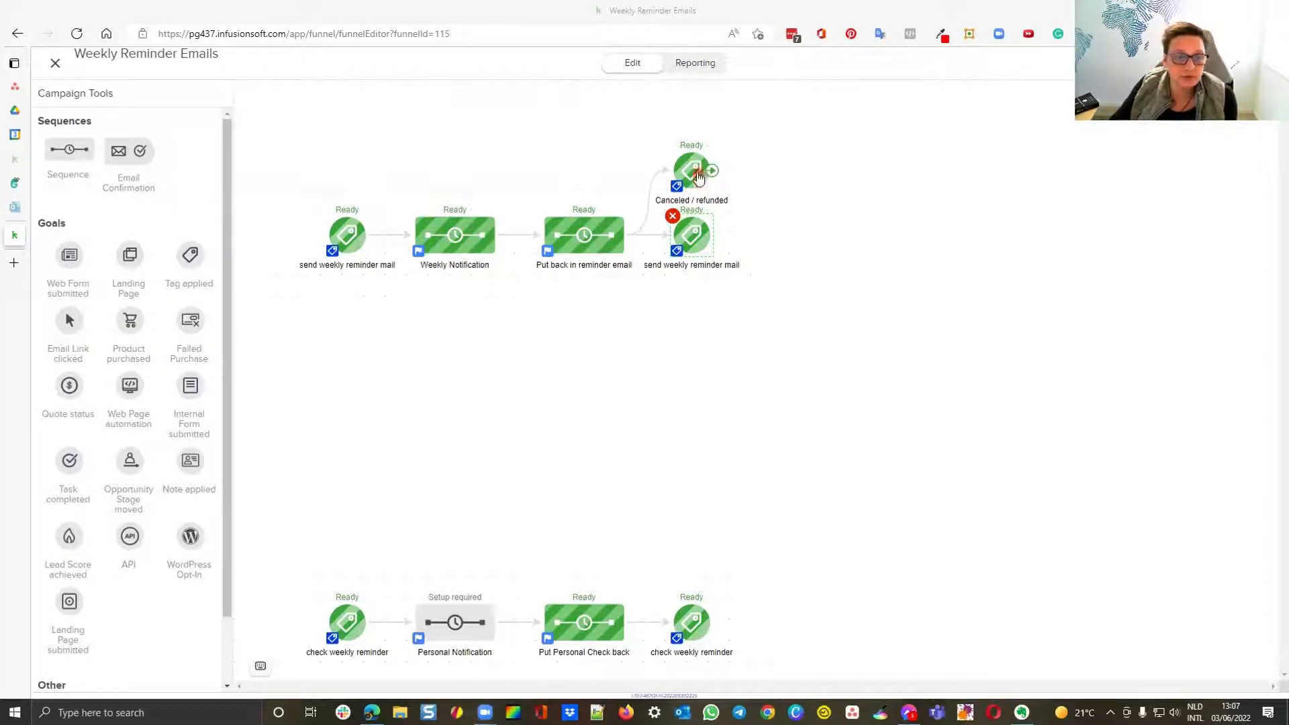
double_click(675, 208)
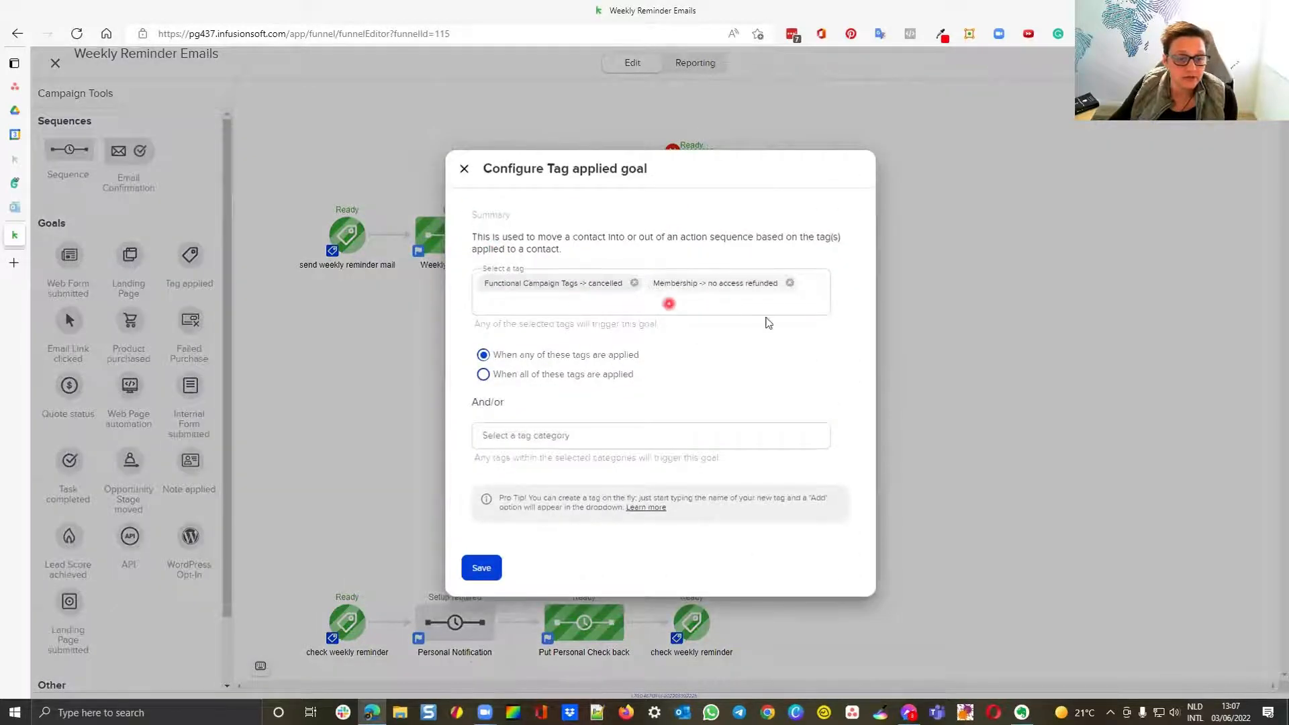
left_click(463, 169)
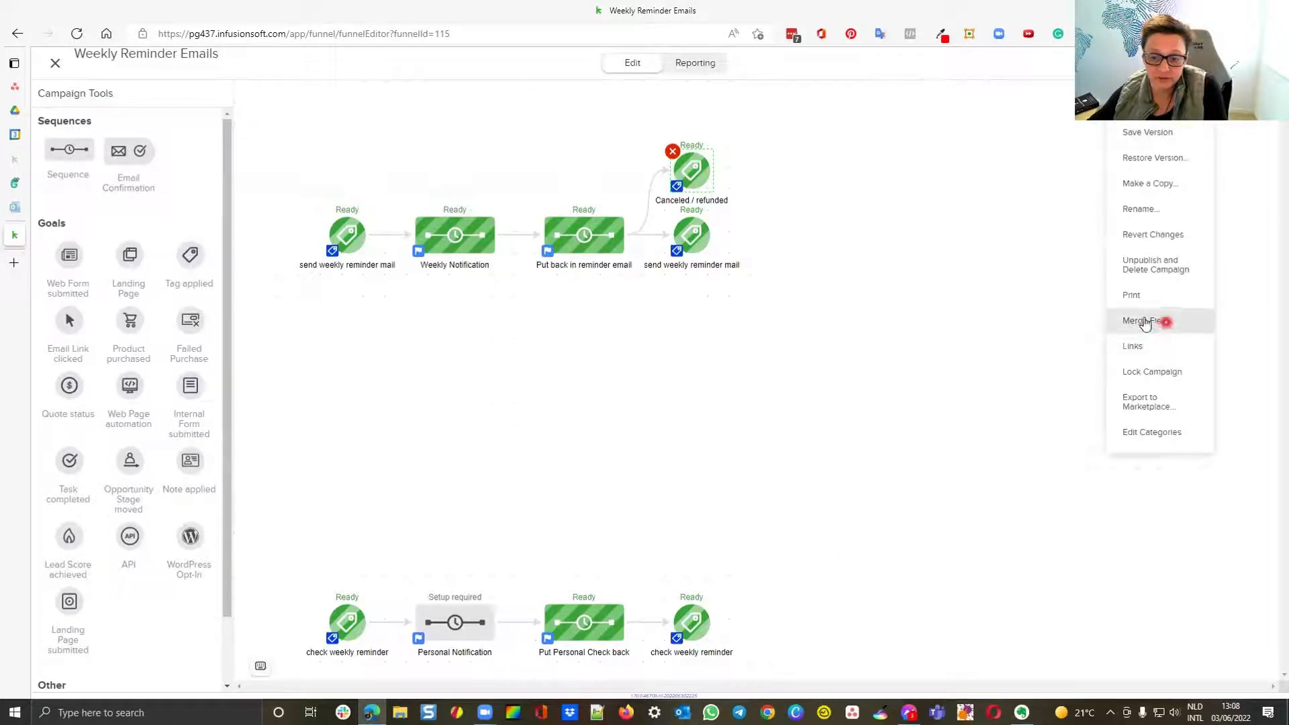
Review the labels and values of the campaign merge fields, and close the list without changes.
left_click(1143, 320)
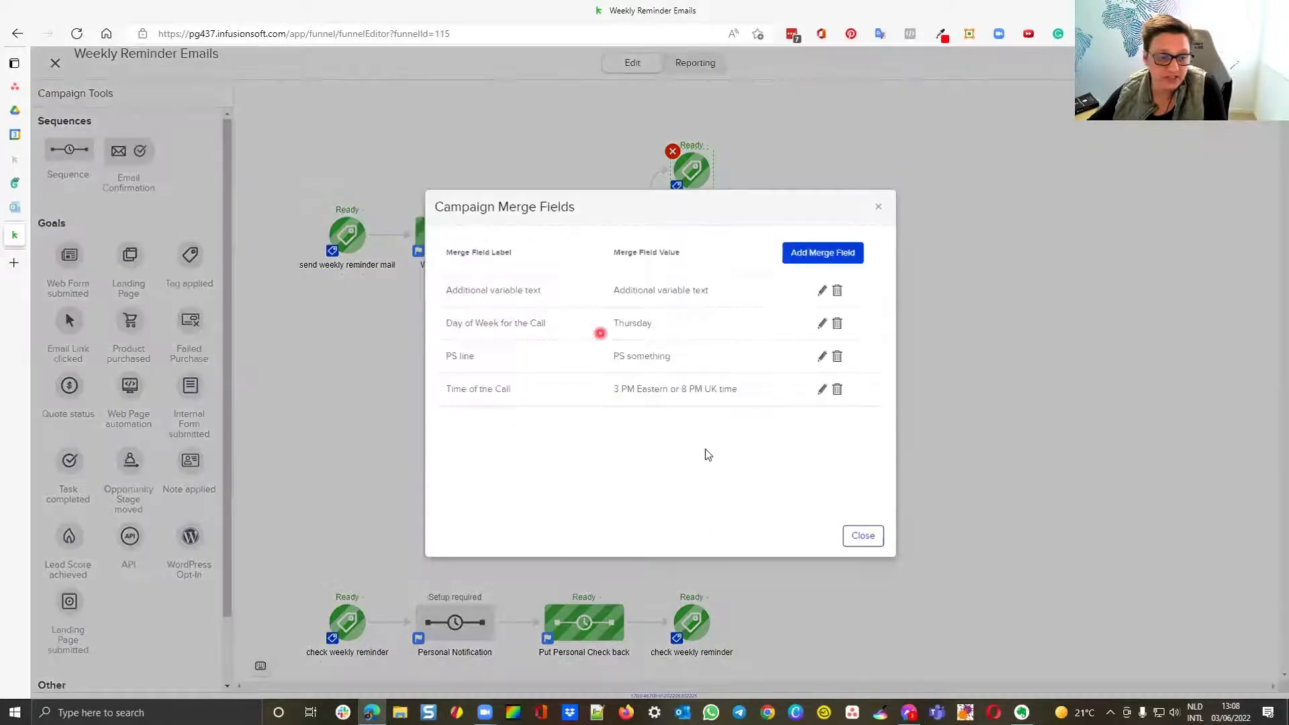
left_click_drag(454, 327, 541, 324)
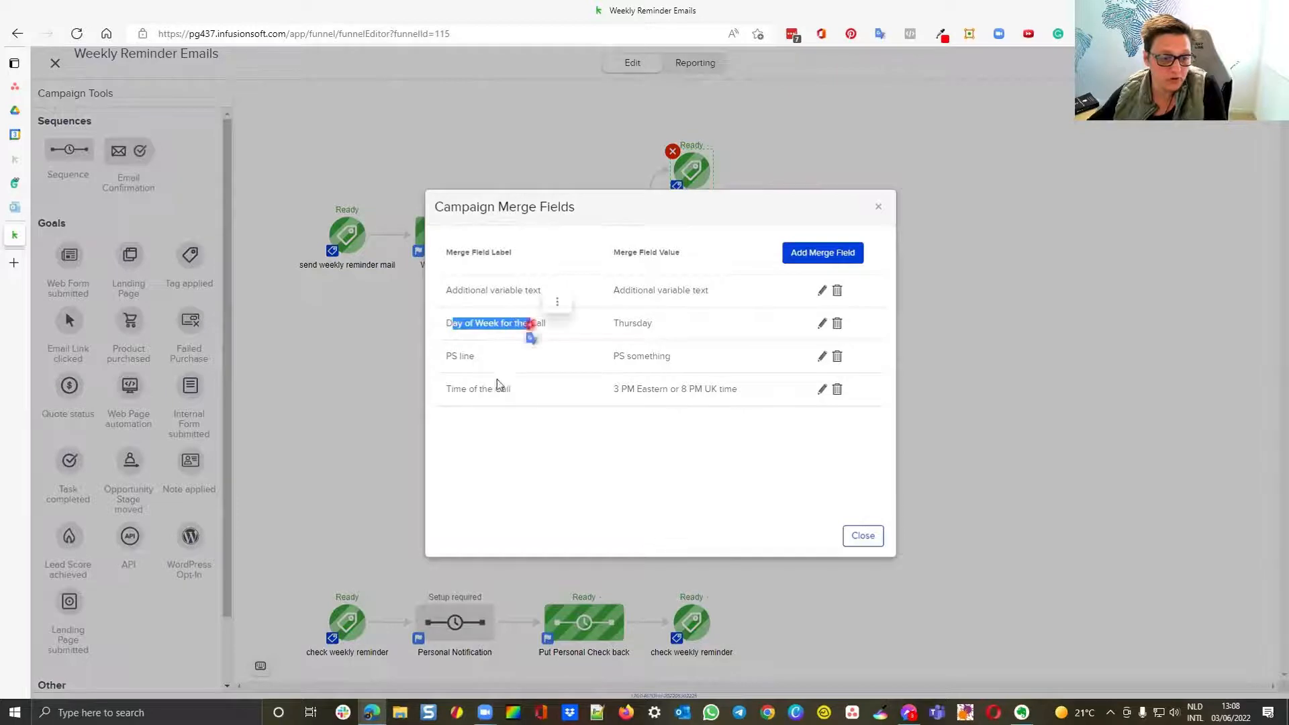
left_click(616, 353)
left_click_drag(615, 356, 671, 356)
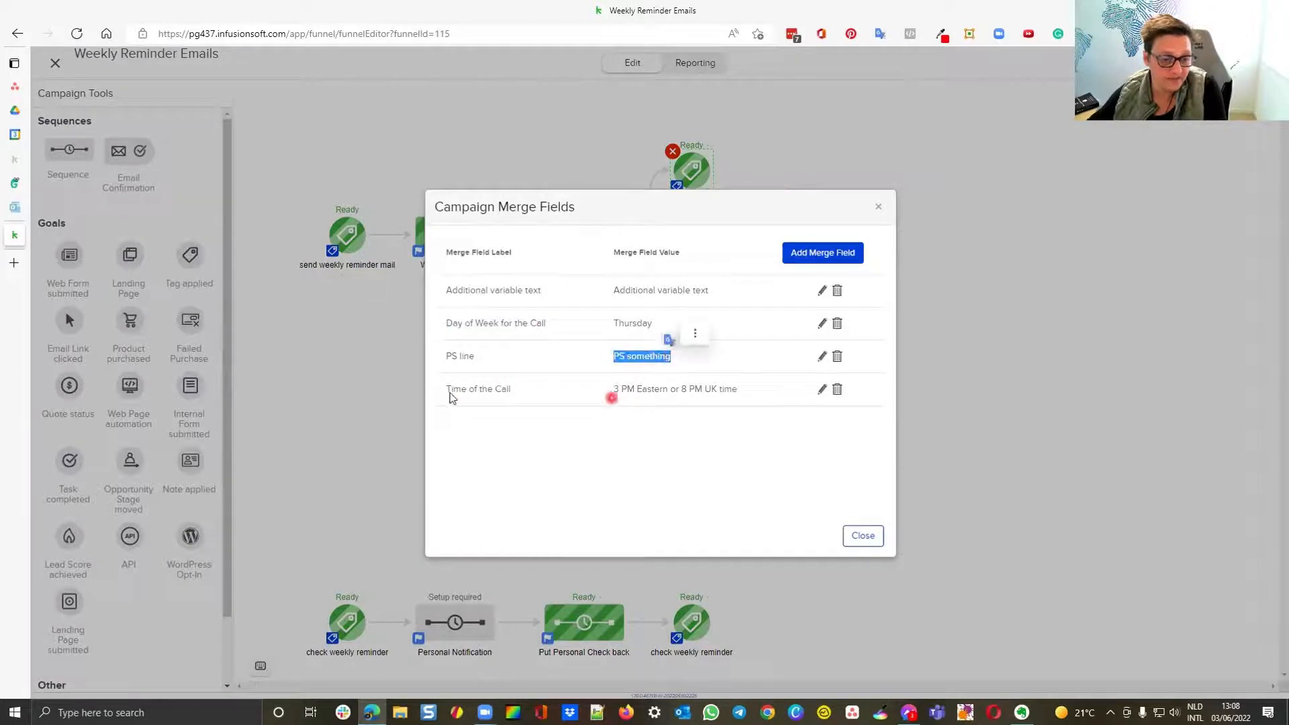
left_click_drag(750, 392, 615, 389)
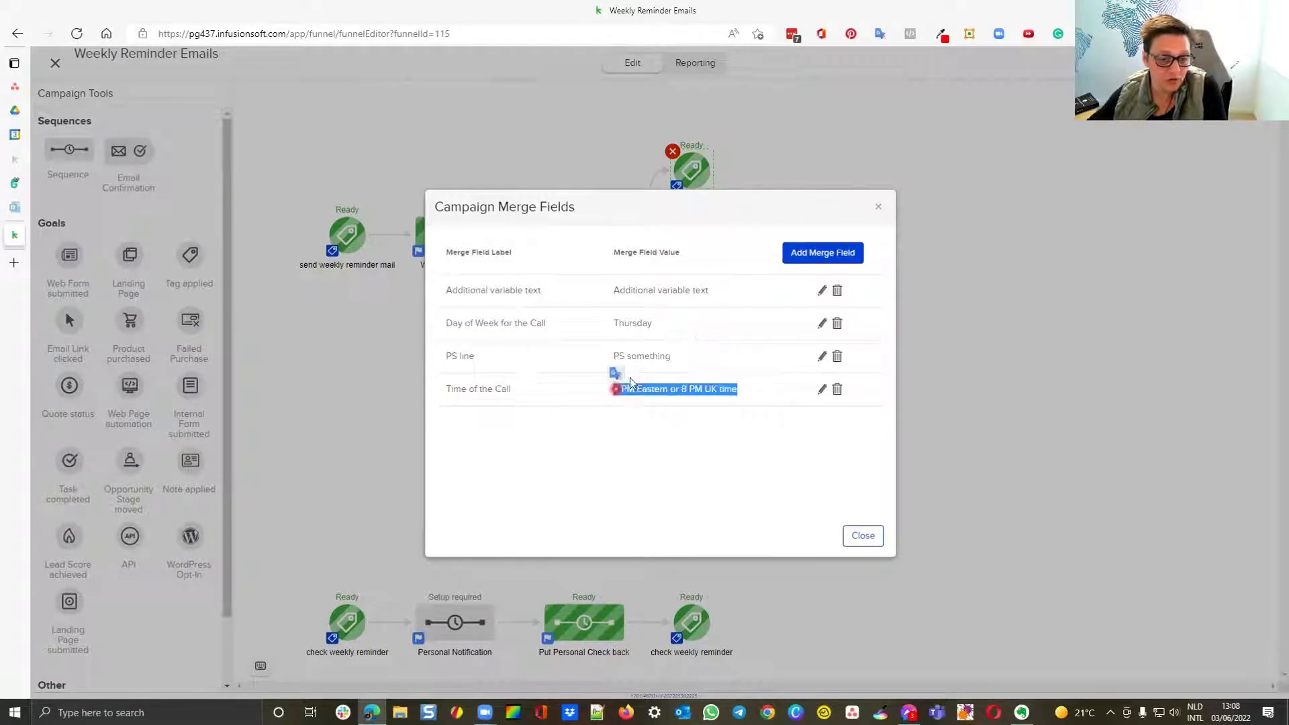
left_click(693, 295)
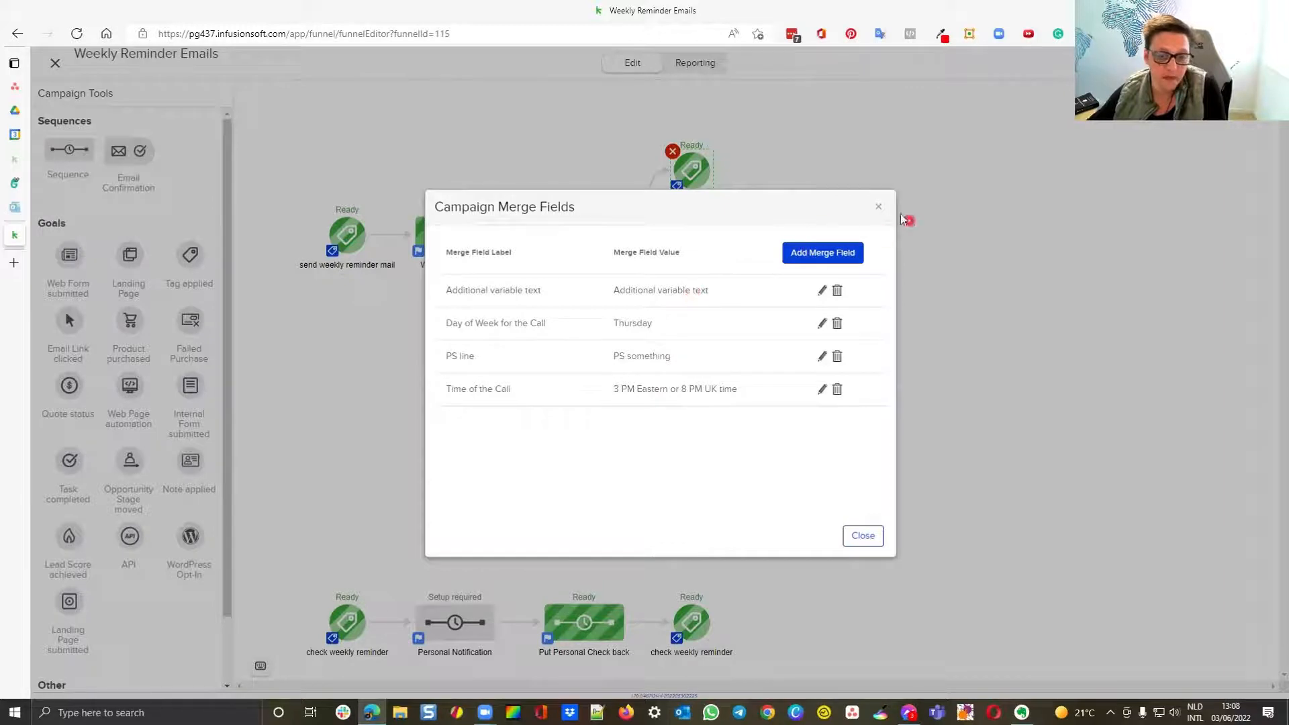
left_click(875, 206)
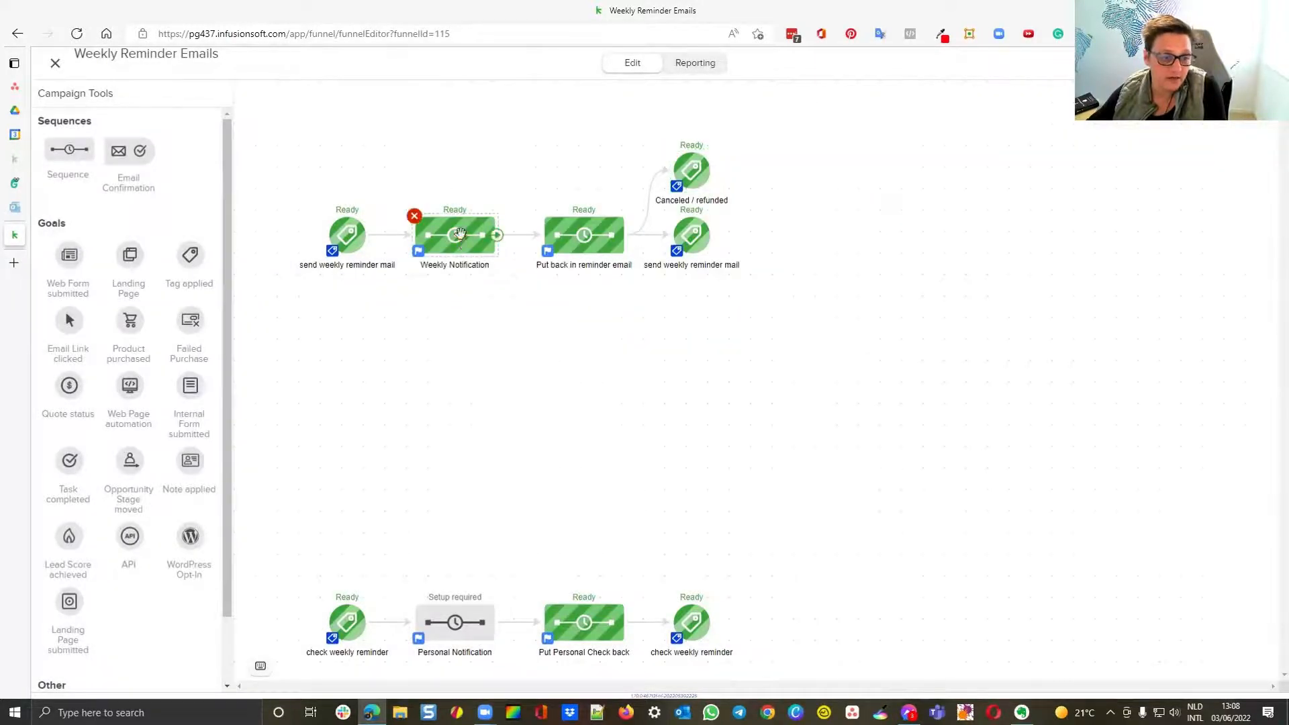
Examine where the first email of the Weekly Notification sequence uses the day-of-week and time-of-call merge fields.
double_click(463, 235)
double_click(492, 146)
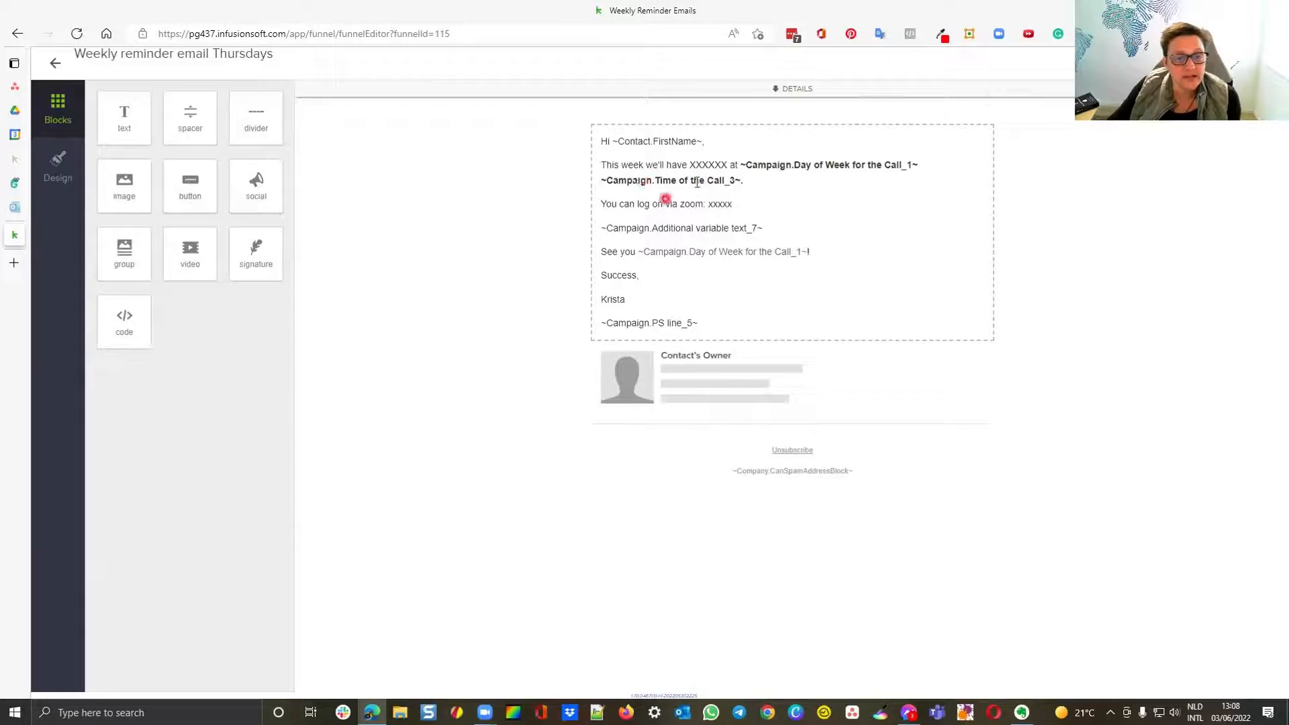
left_click(691, 166)
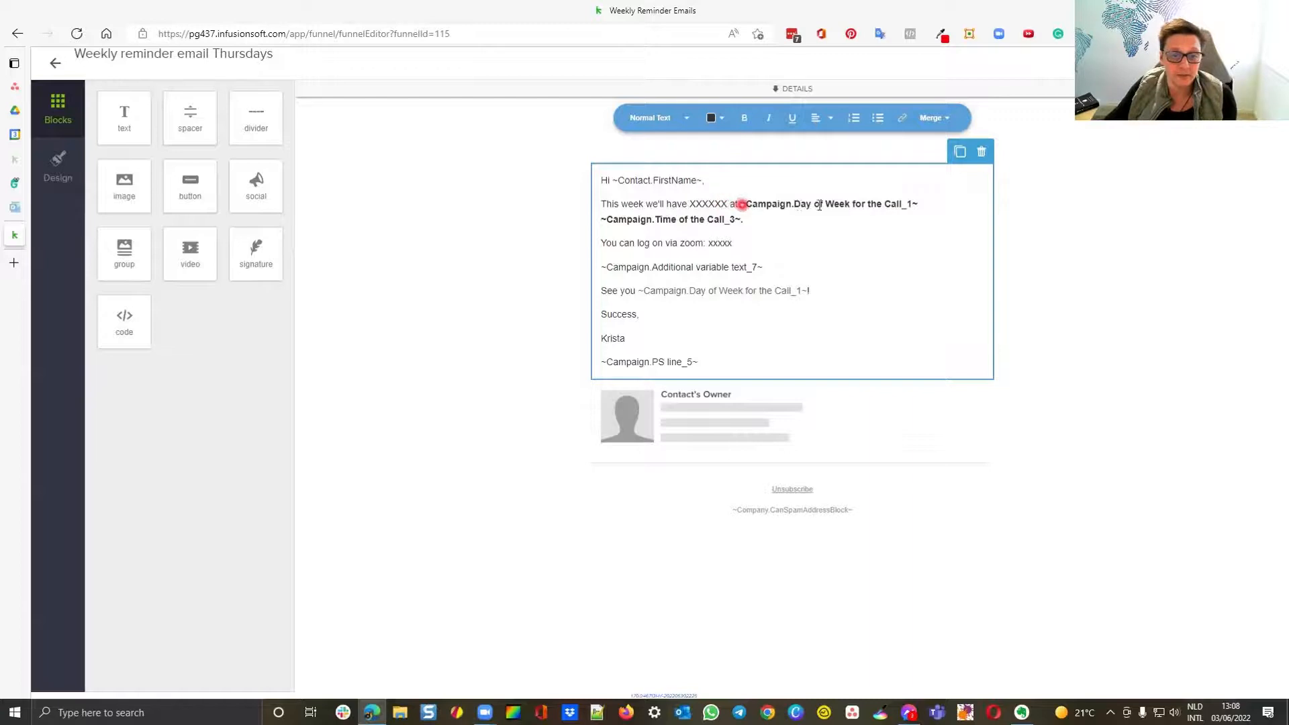
left_click_drag(741, 204, 913, 203)
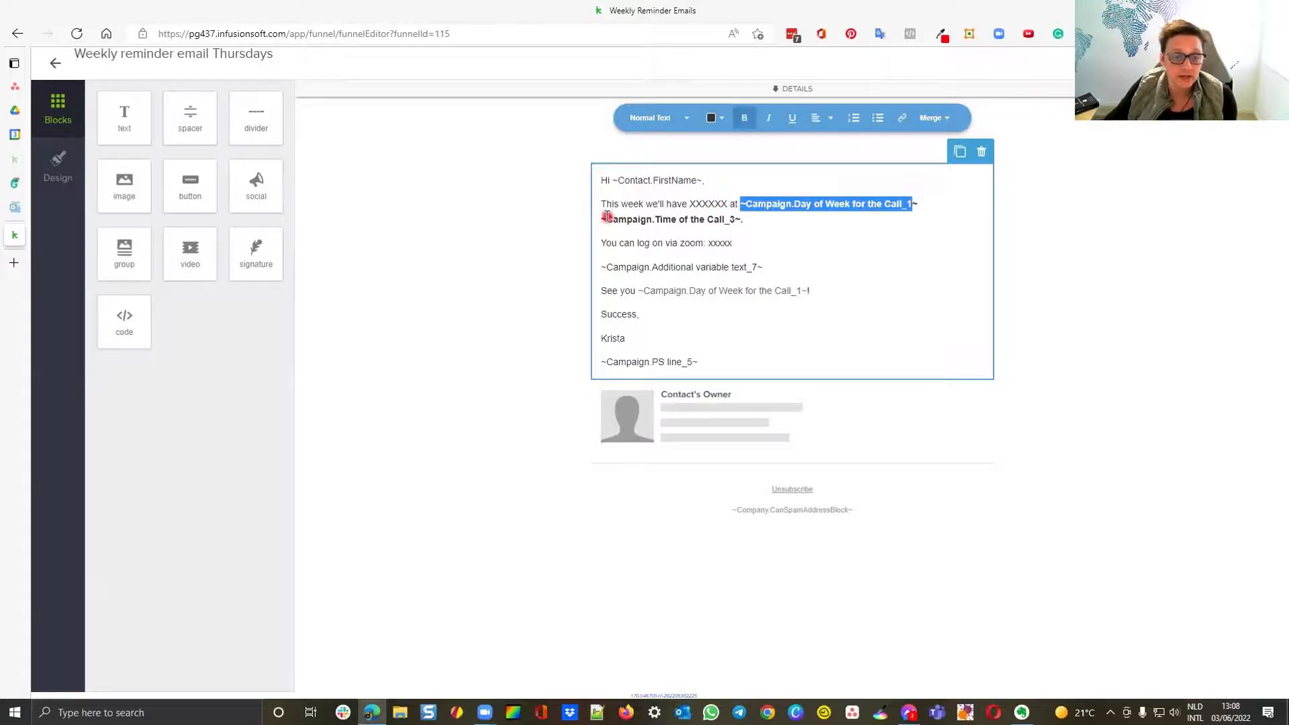
left_click_drag(606, 216, 753, 215)
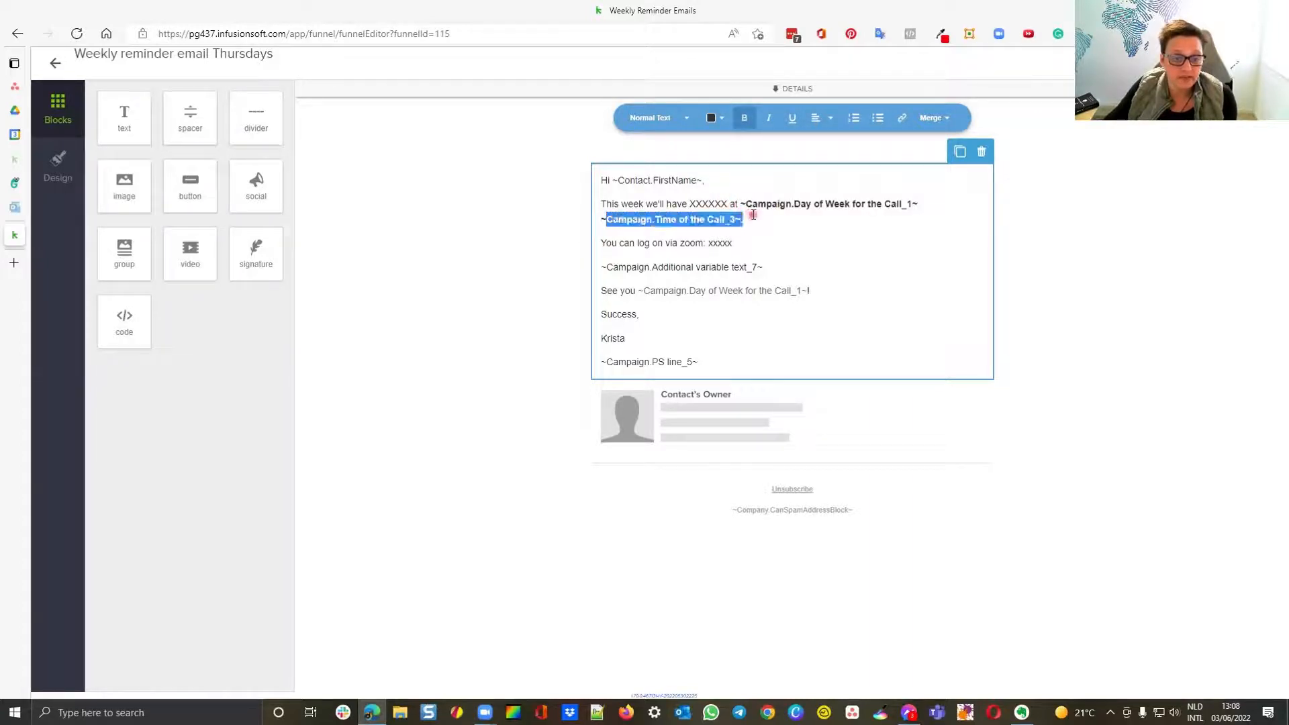
left_click(703, 239)
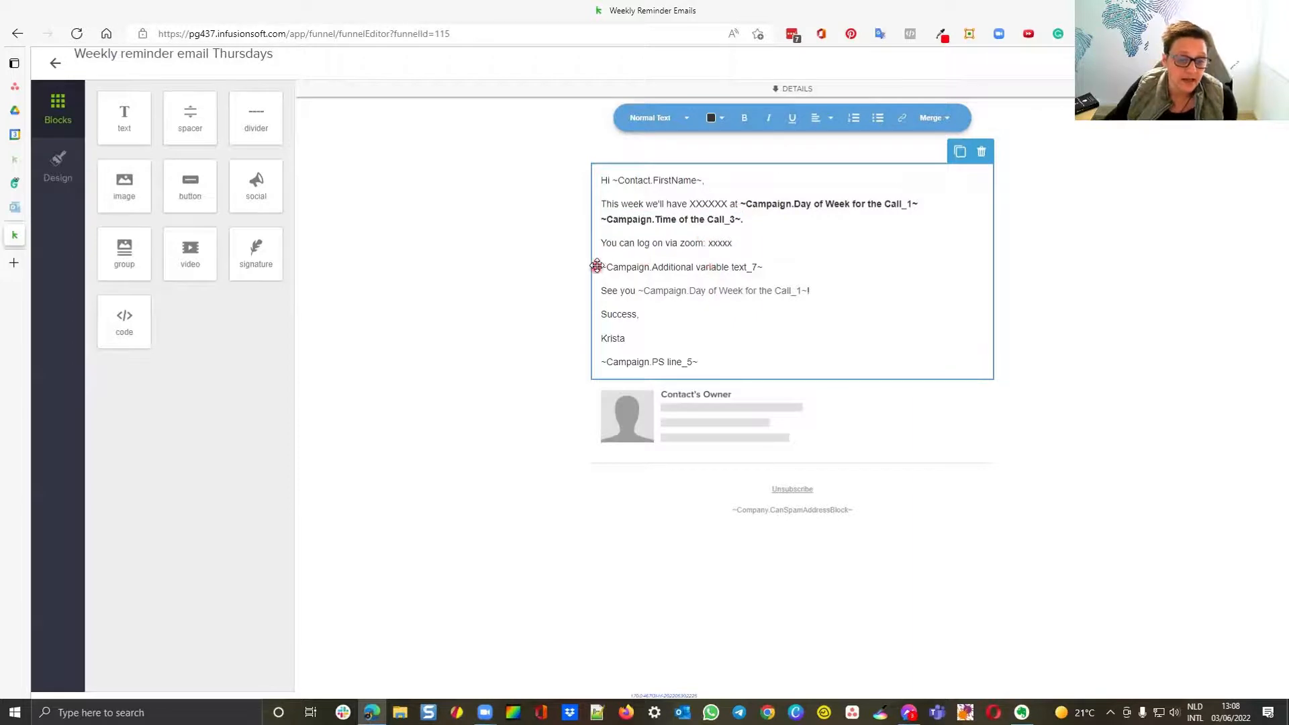
Check the additional variable text, PS line and closing day-of-week merge fields in the email body.
mouse_move(601, 266)
left_mouse_down()
mouse_move(770, 267)
mouse_move(601, 265)
left_mouse_up()
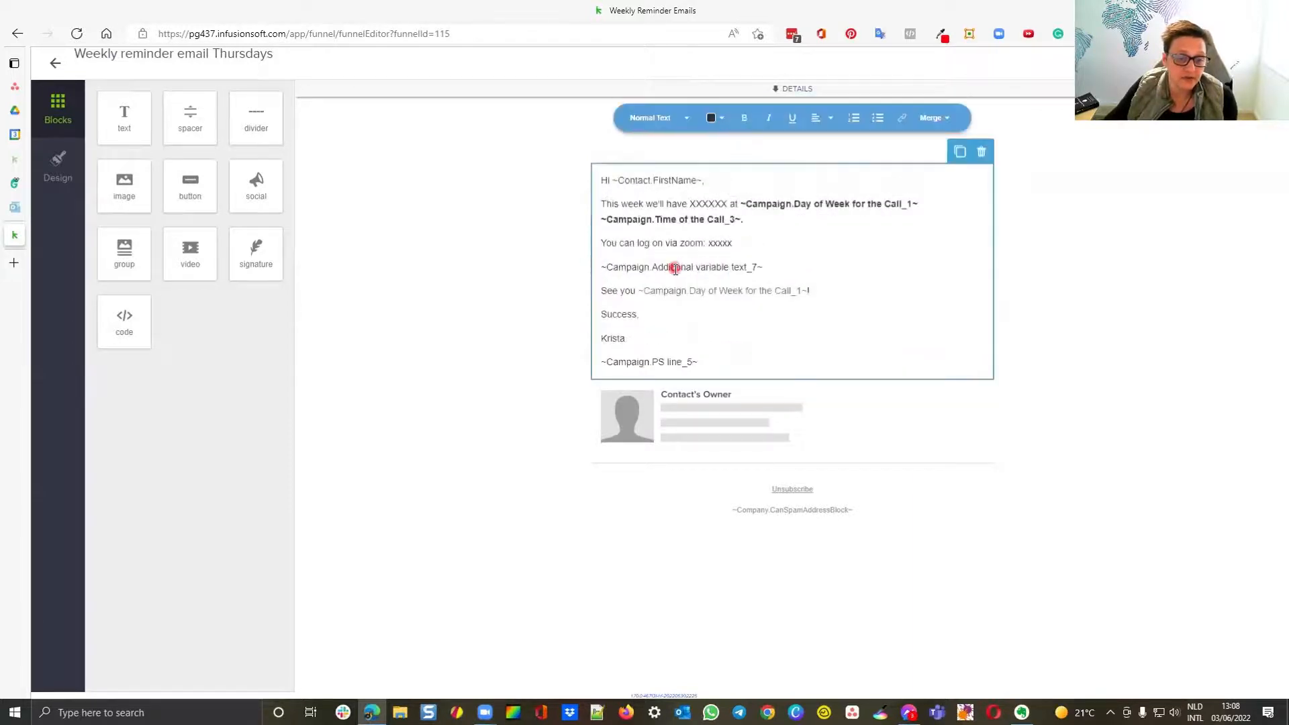
double_click(675, 267)
triple_click(674, 267)
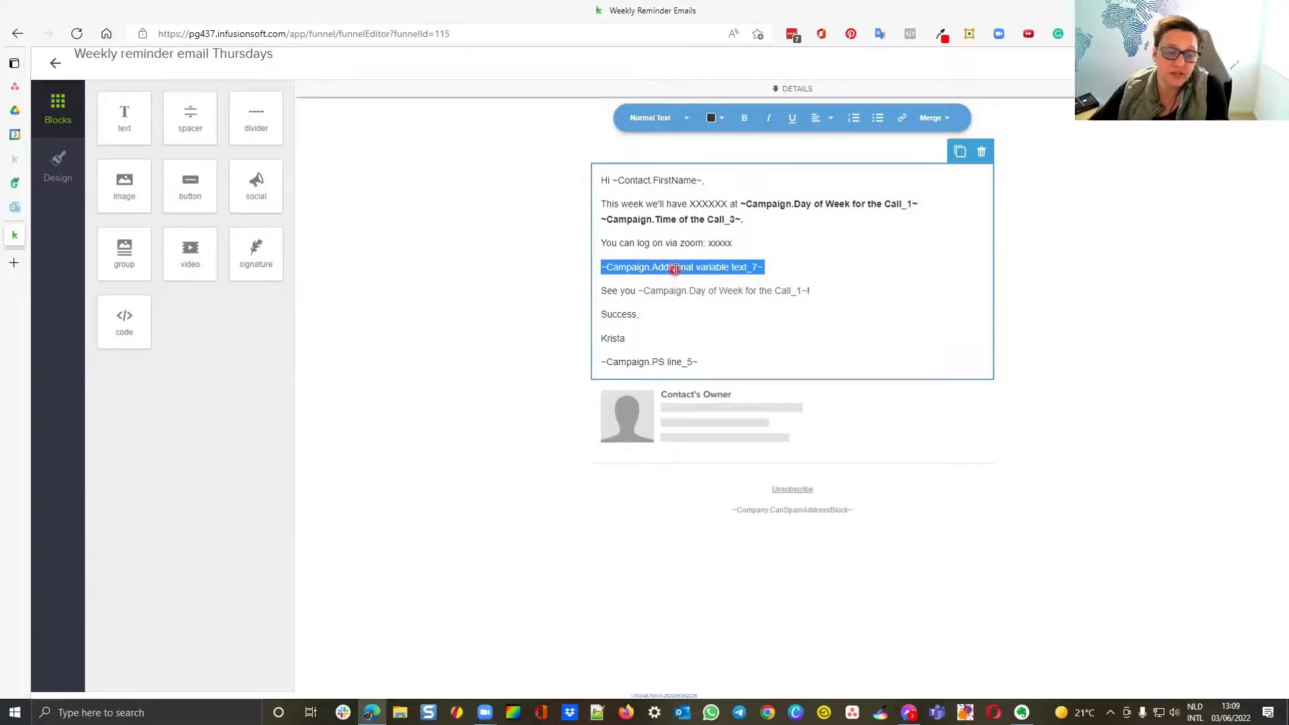
left_click(650, 362)
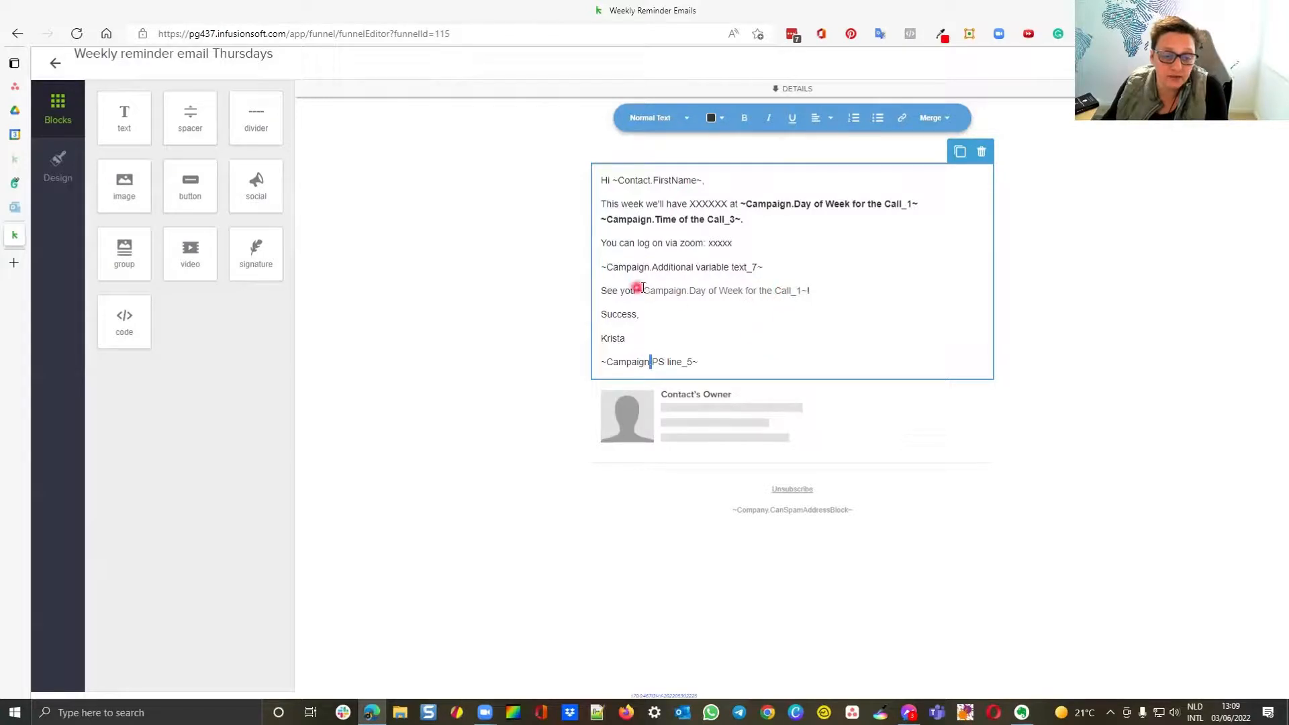
left_click_drag(638, 289, 836, 288)
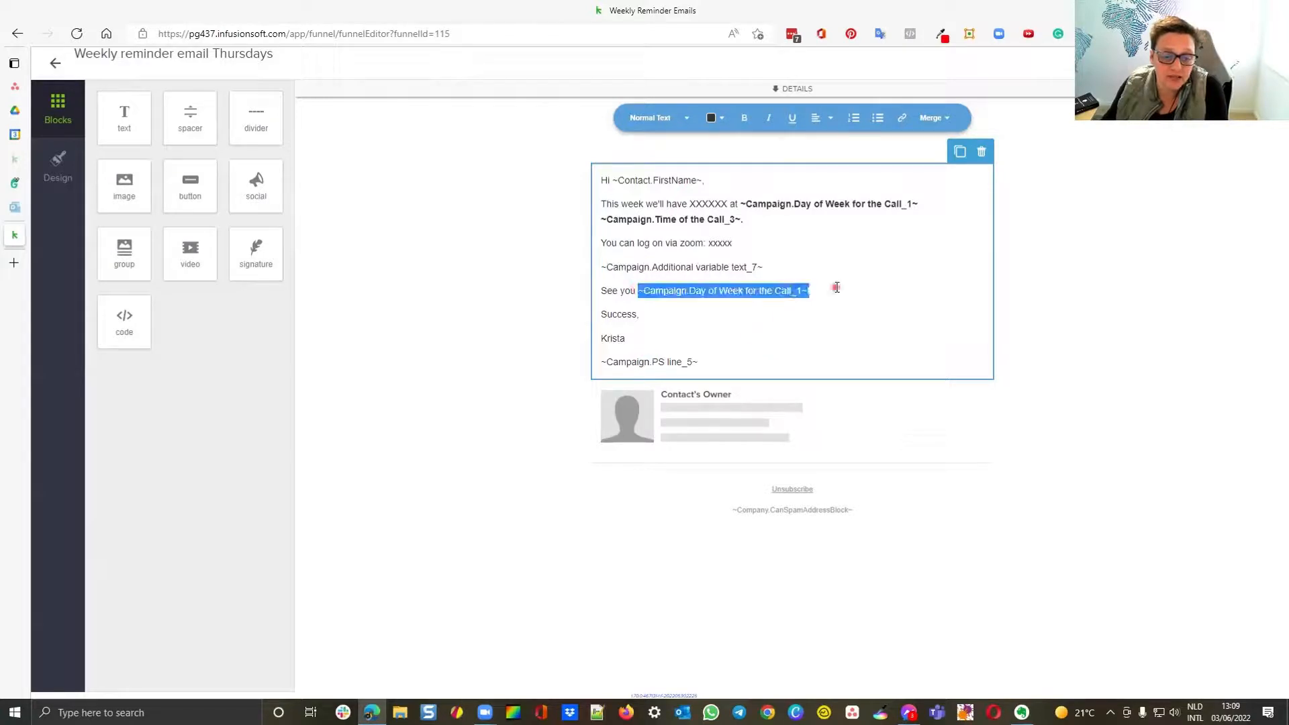
Inspect the email's subject and the day-of-week merge field in its preview text, and return to the Weekly Notification sequence.
left_click(797, 89)
left_click(522, 154)
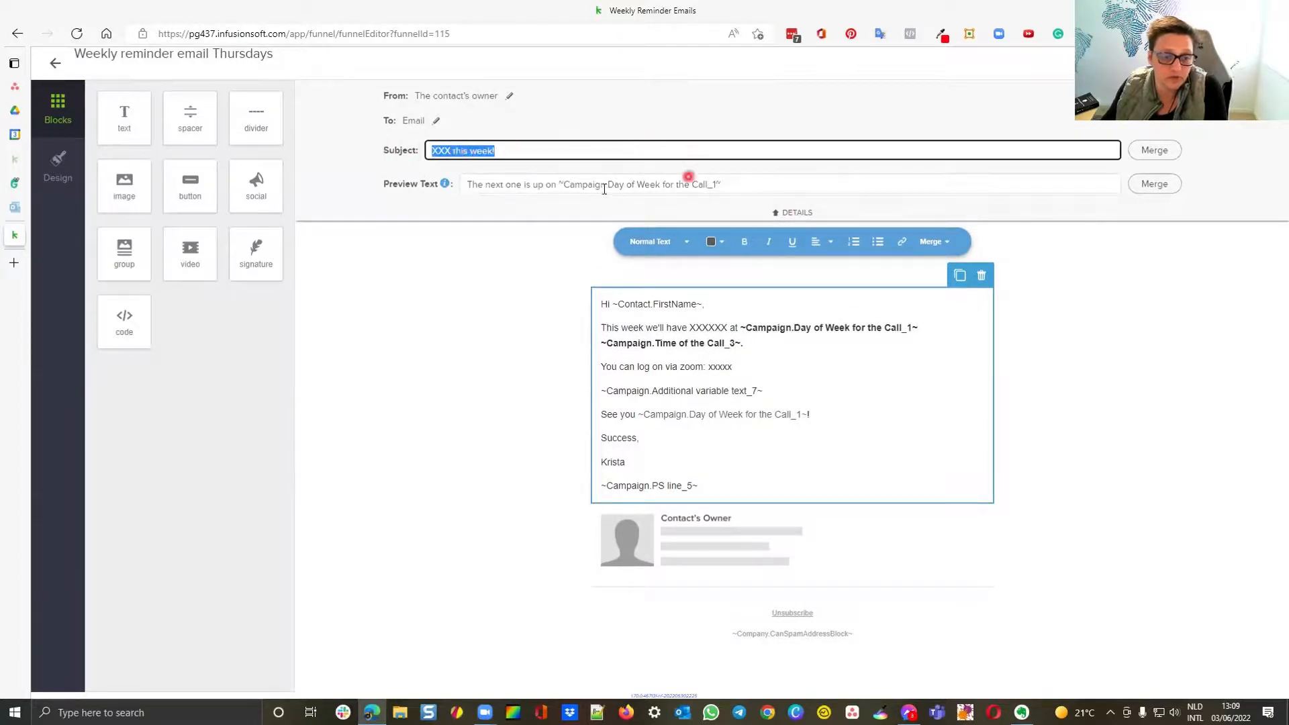
left_click(561, 183)
left_click(714, 183, "shift")
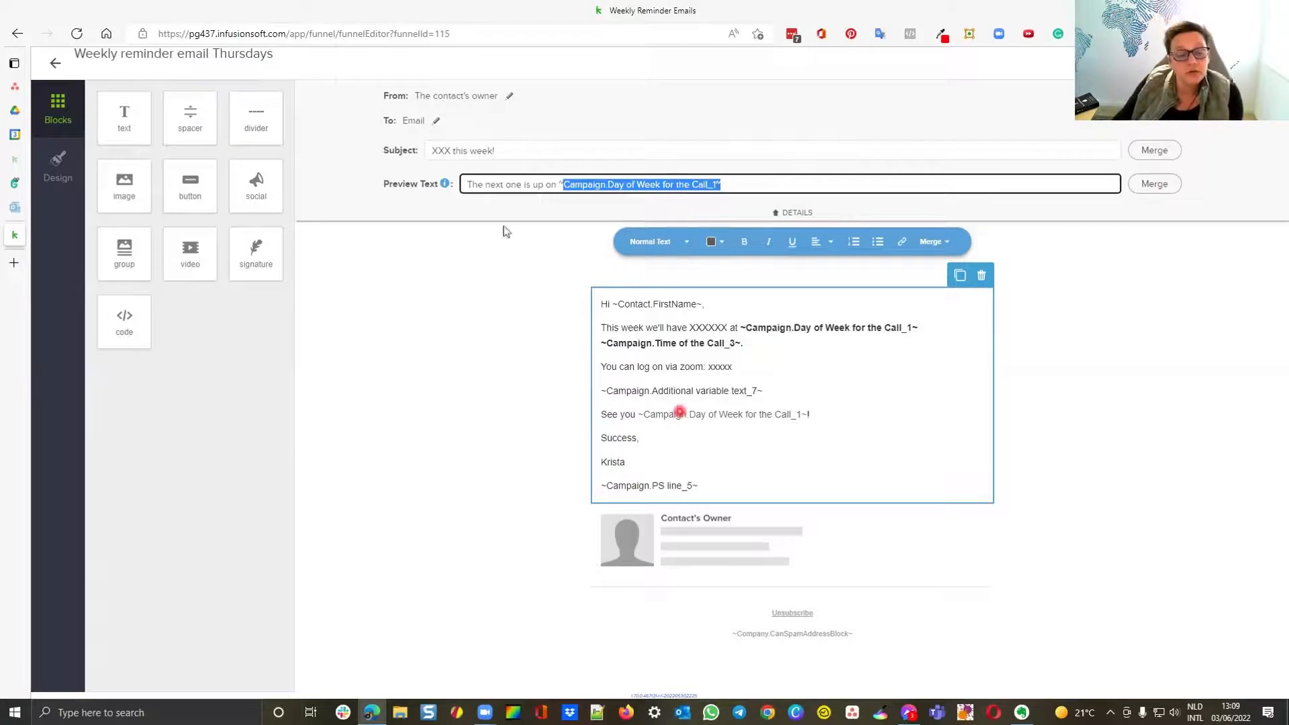
left_click(52, 63)
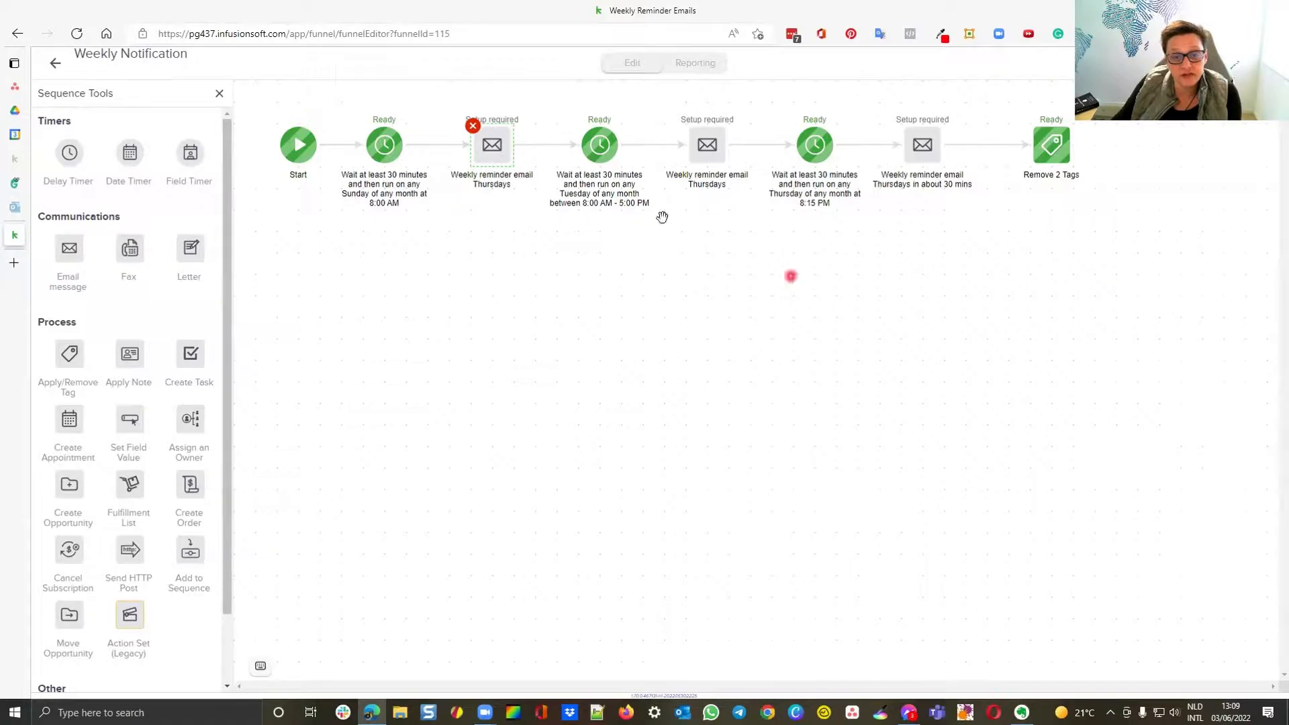
Review the Tuesday and Thursday delay timers in the Weekly Notification sequence, and return to the campaign overview.
triple_click(612, 201)
left_click(828, 201)
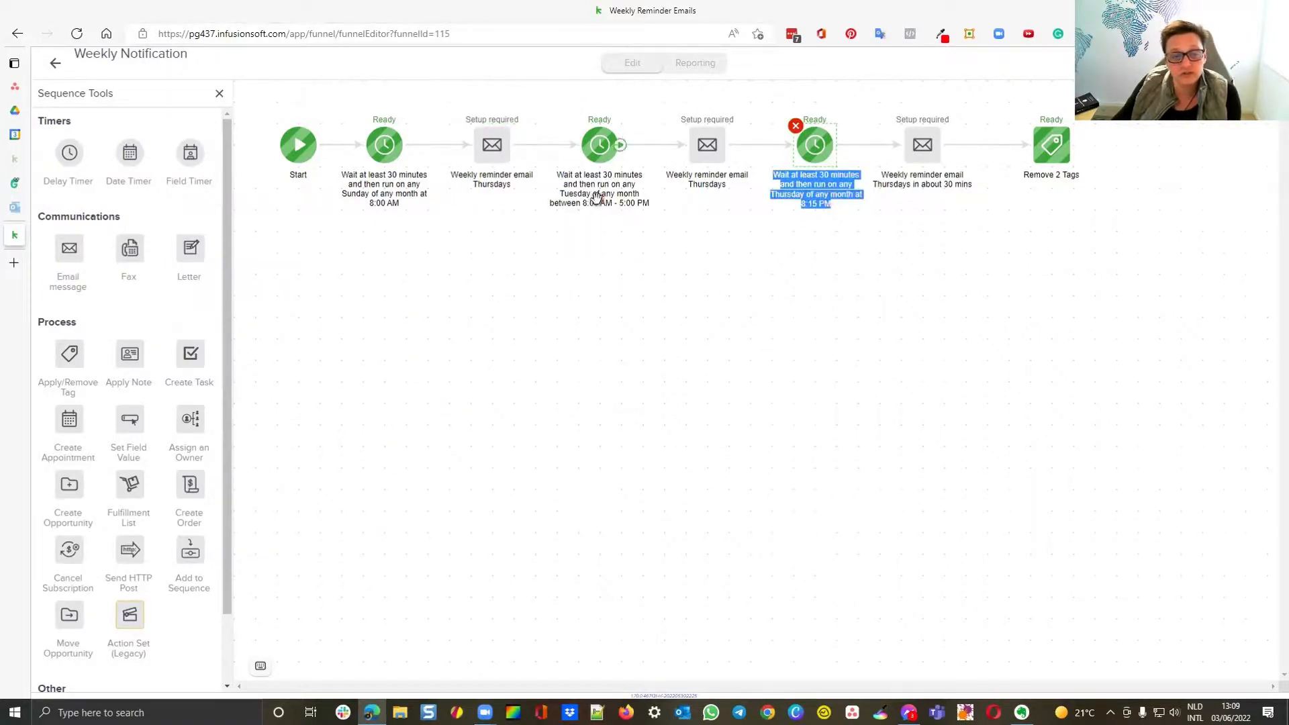
left_click(595, 196)
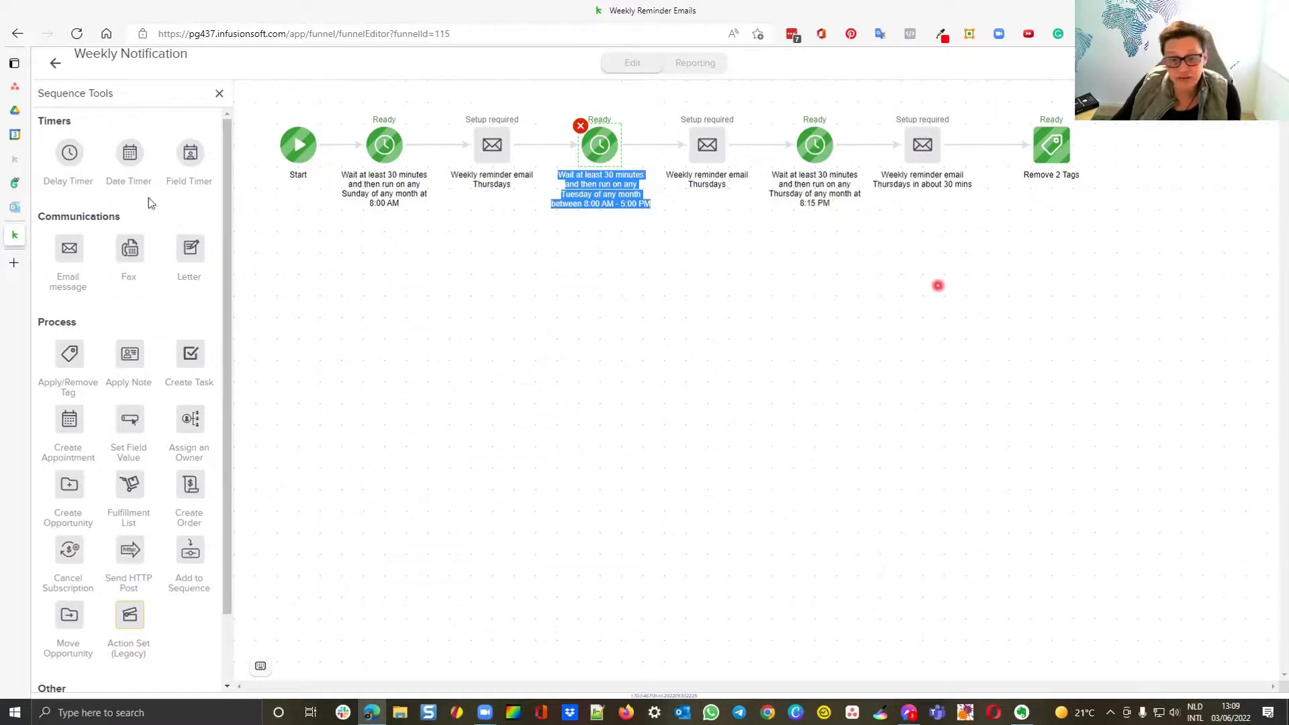
left_click(59, 63)
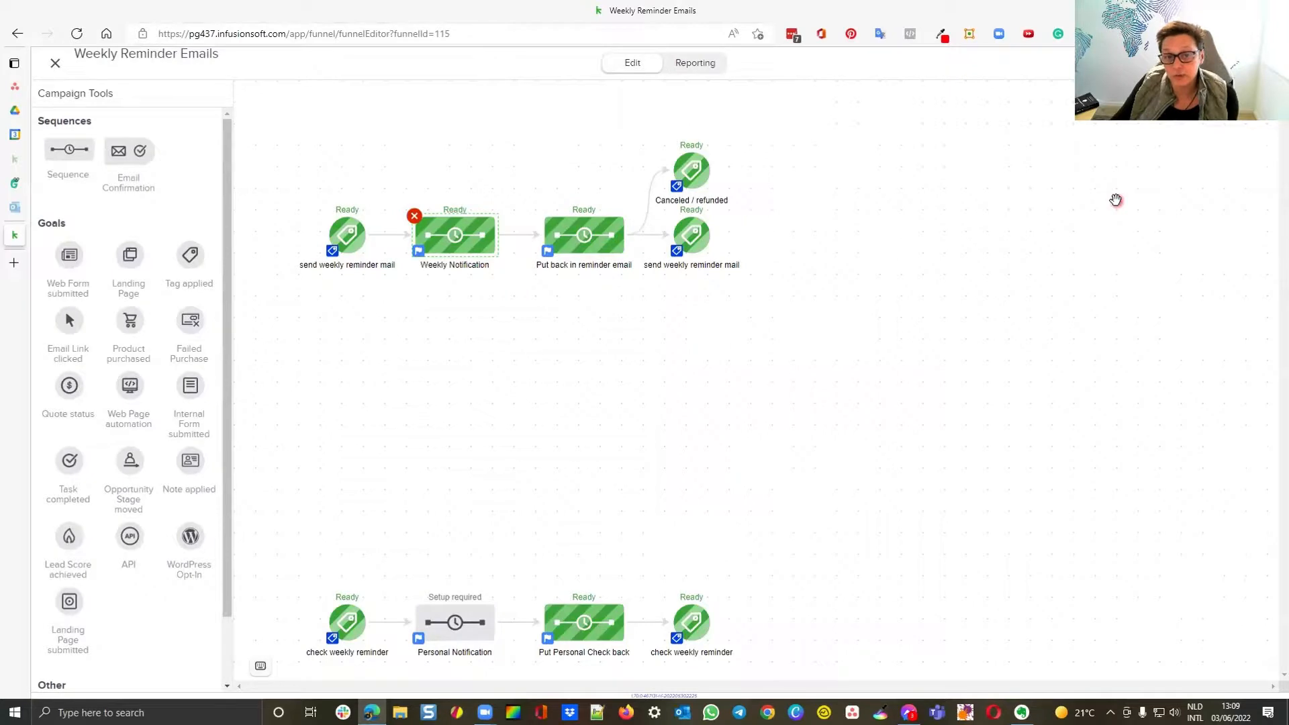
left_click(655, 382)
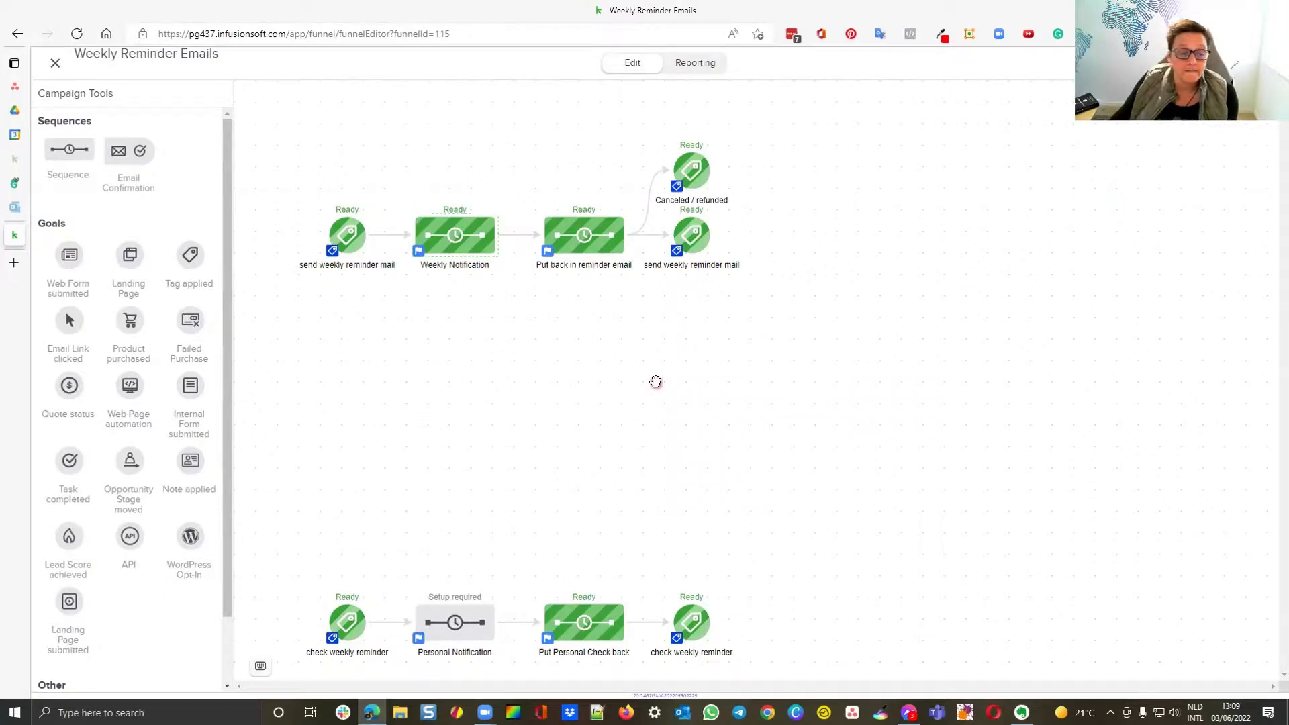